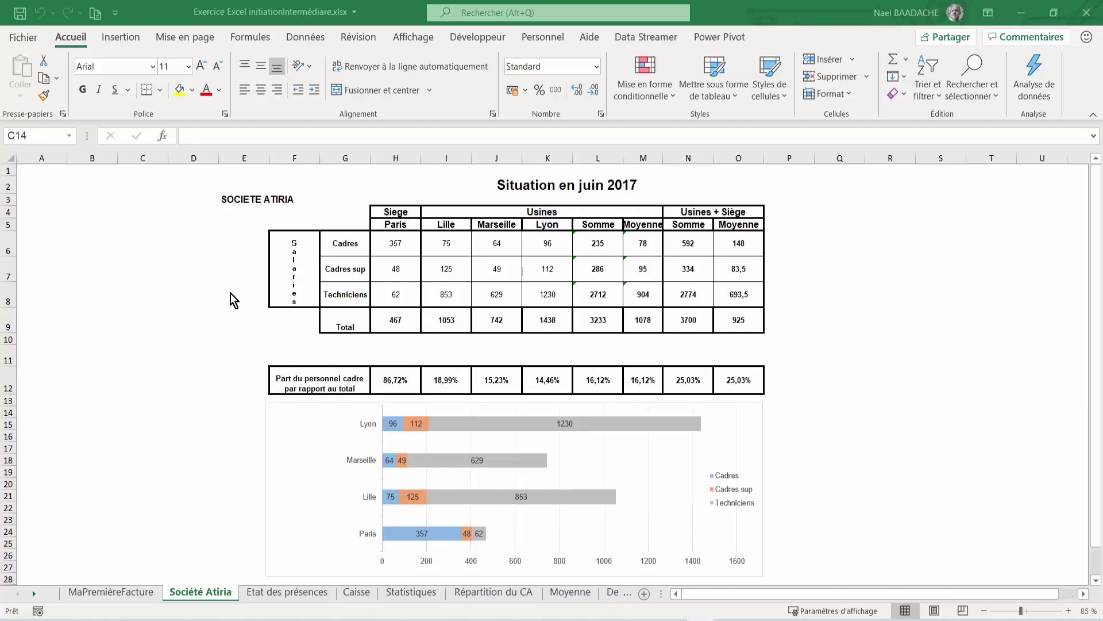
Browse the MaPremièreFacture and Etat des présences sheets, then return to Société Atiria cell C10
click(162, 262)
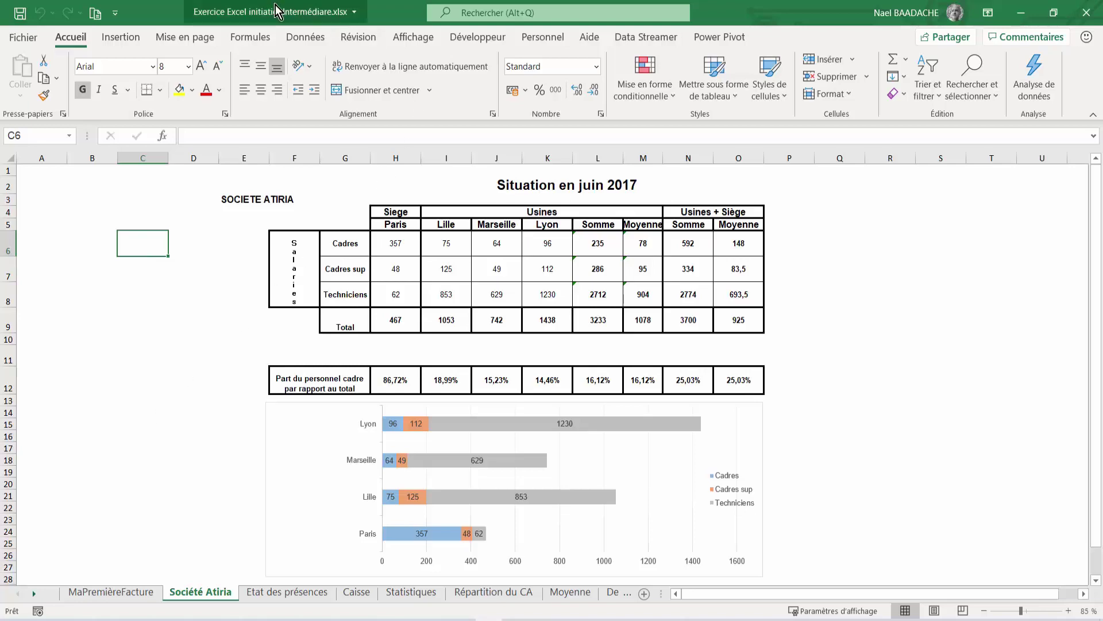
click(127, 592)
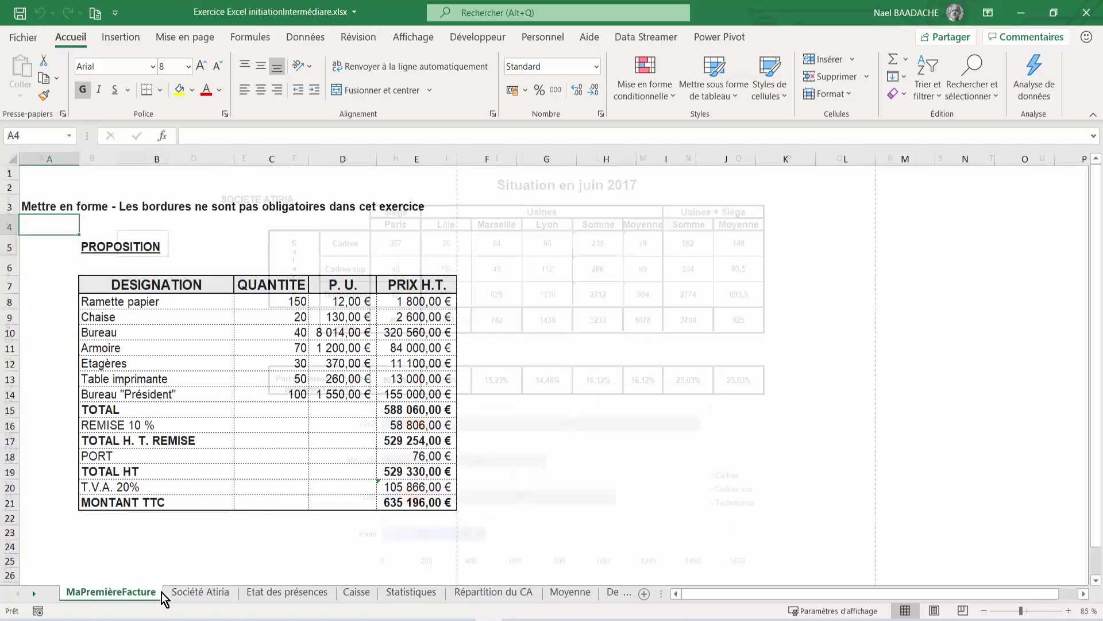
click(260, 597)
click(186, 596)
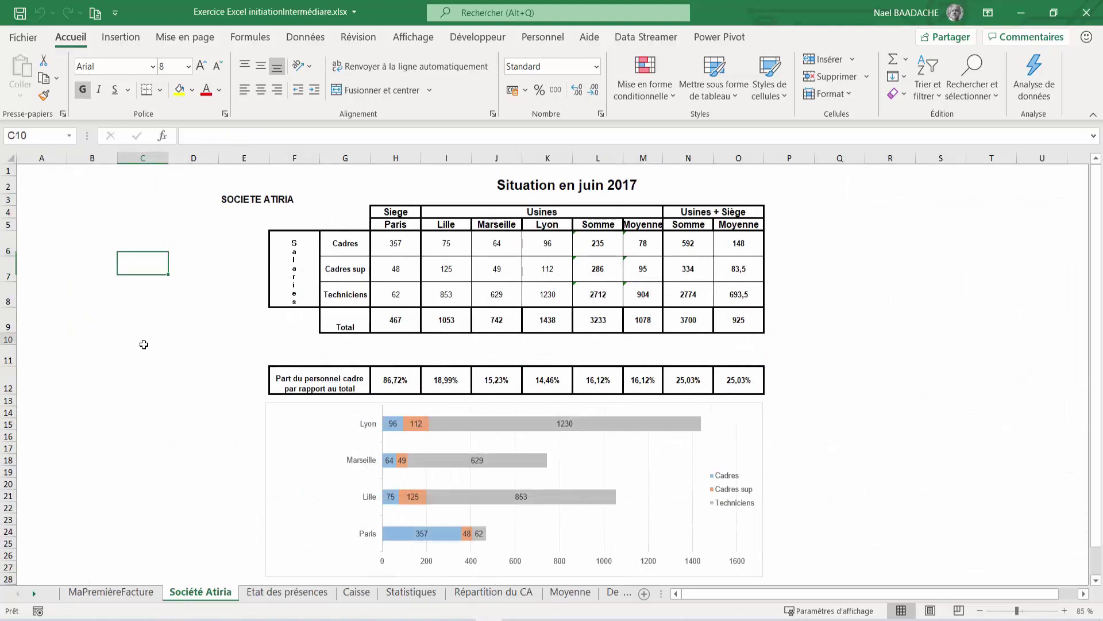
click(144, 344)
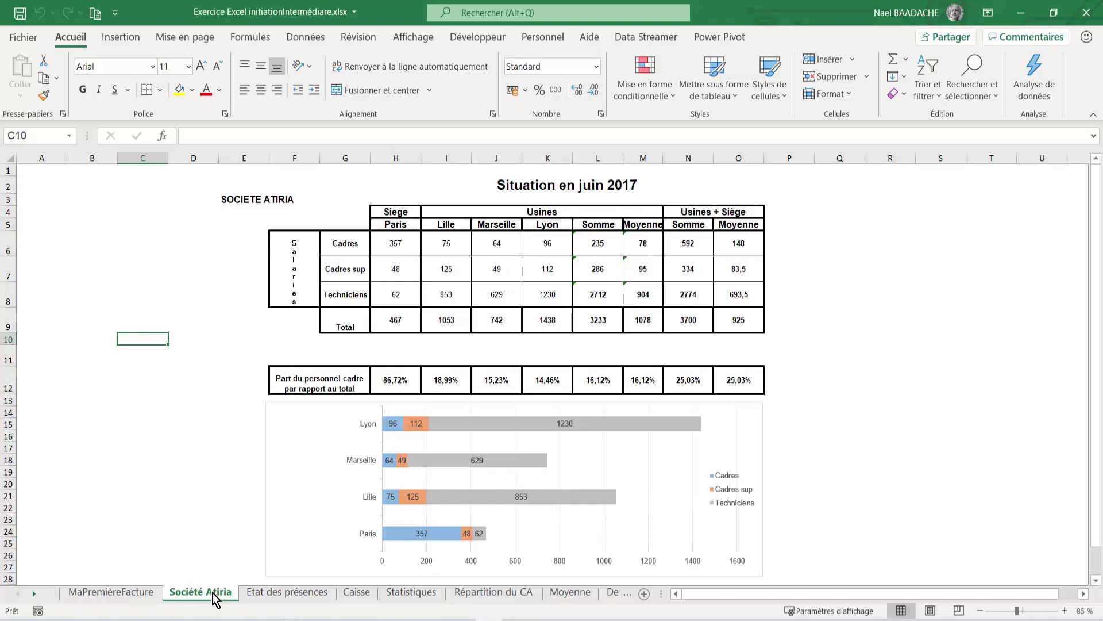
Show the Société Atiria print preview and open its Mise en page dialog
click(20, 32)
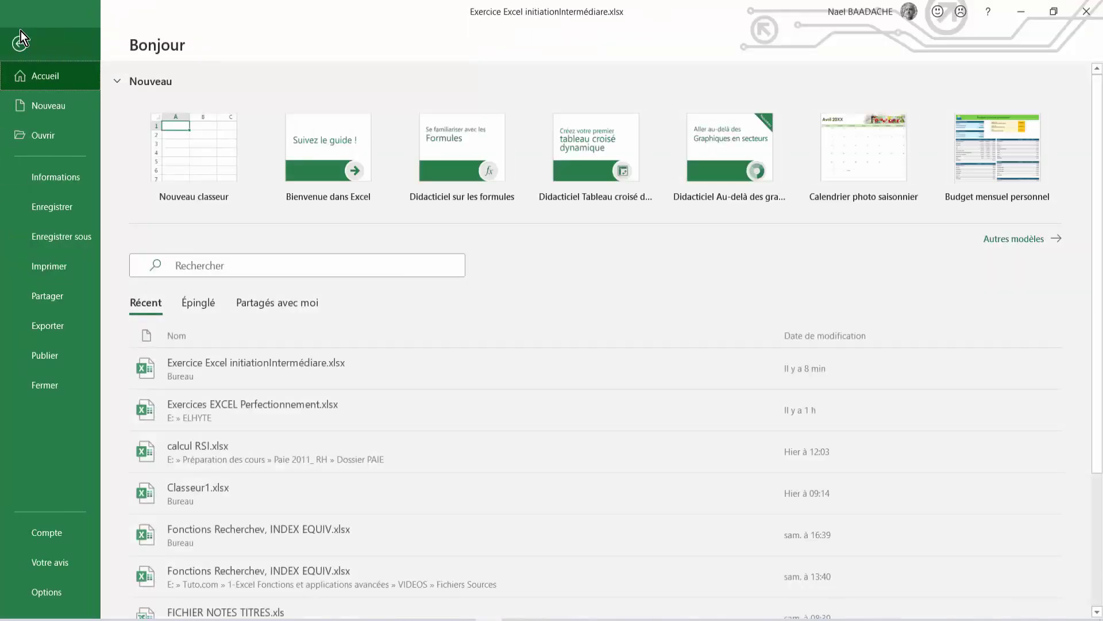
click(48, 266)
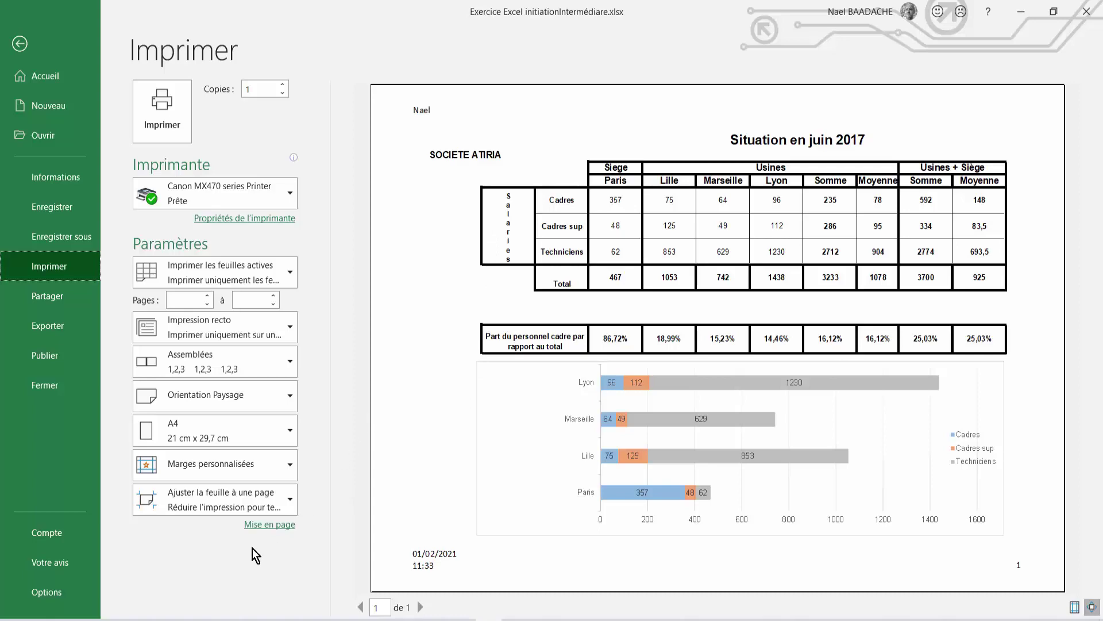
click(275, 526)
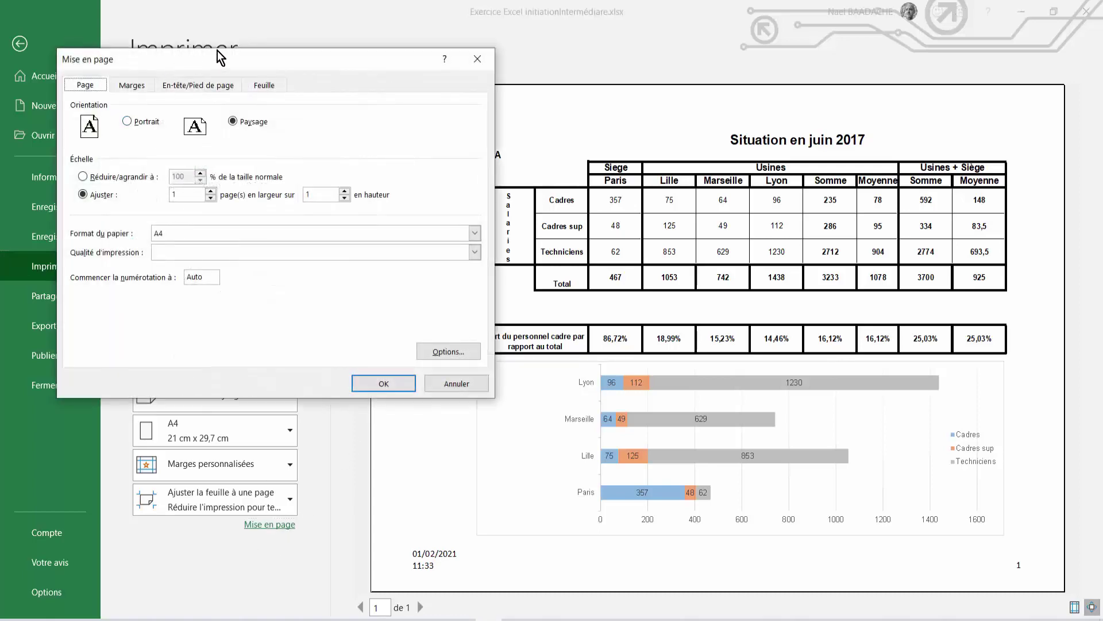
Move the Mise en page dialog aside and review the Marges and En-tête/Pied de page tabs
drag(220, 58, 445, 58)
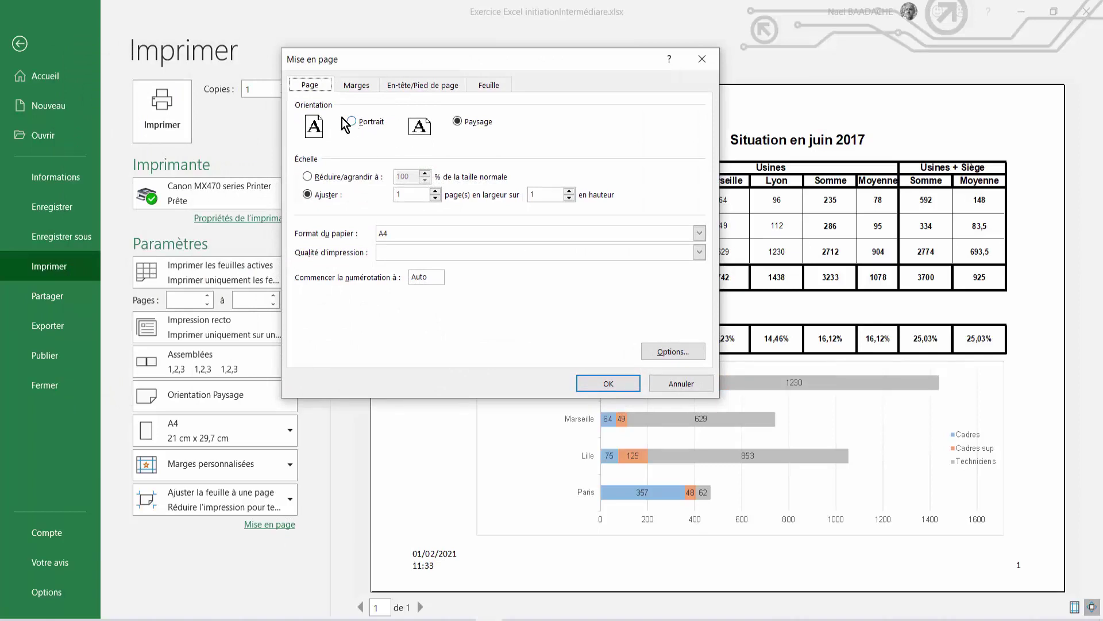
click(365, 86)
click(424, 86)
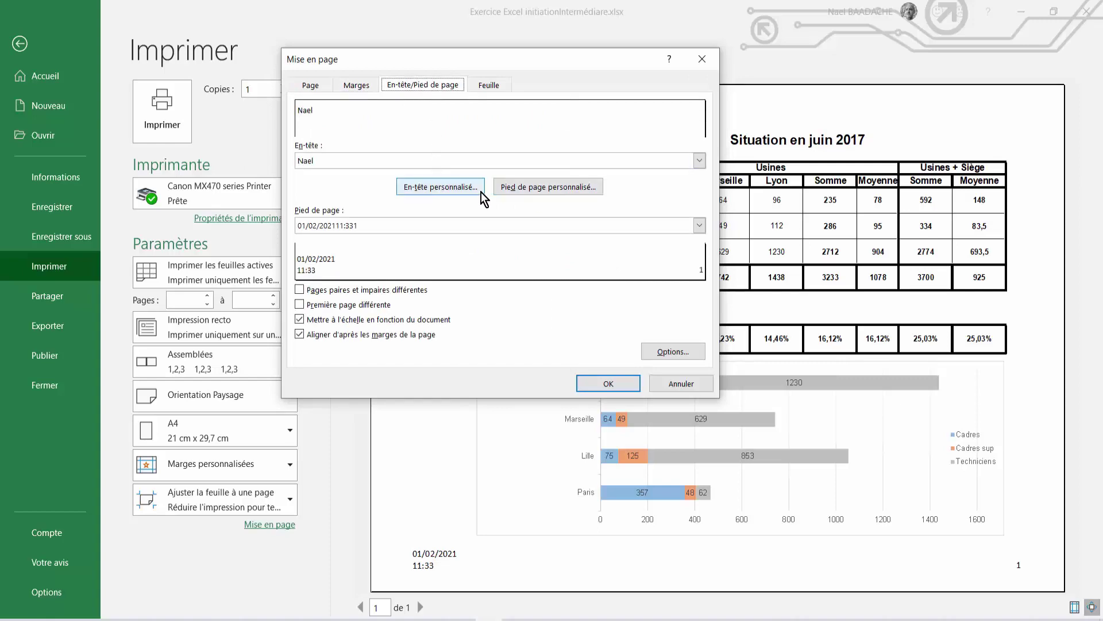
Check the custom header's left-section name, confirm both dialogs, and return to the worksheet
click(450, 188)
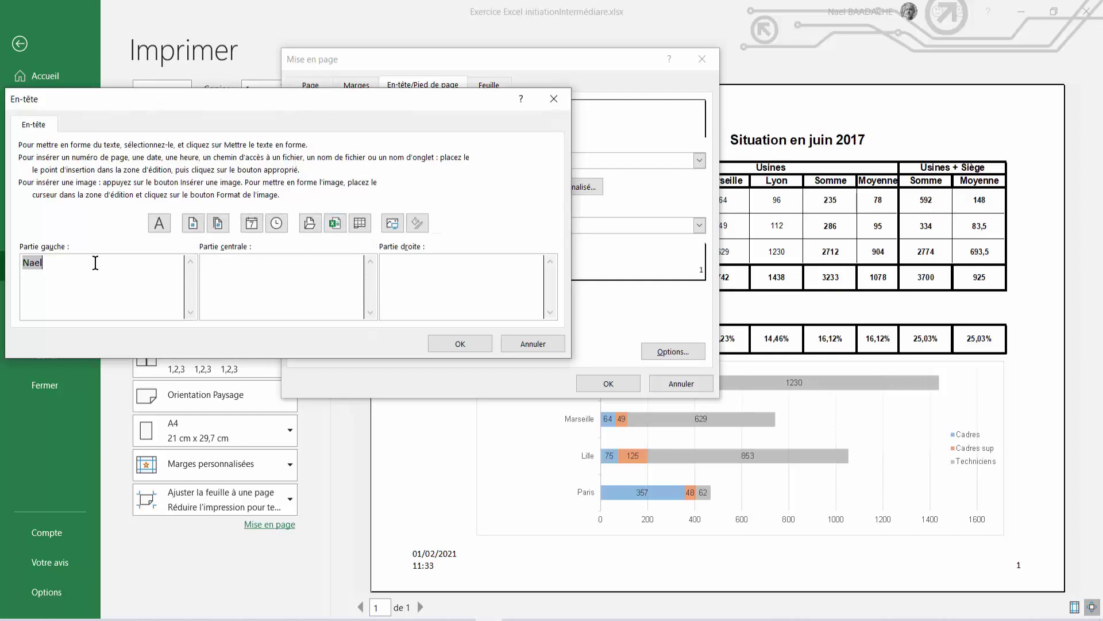
double_click(76, 260)
click(453, 262)
click(464, 343)
click(609, 384)
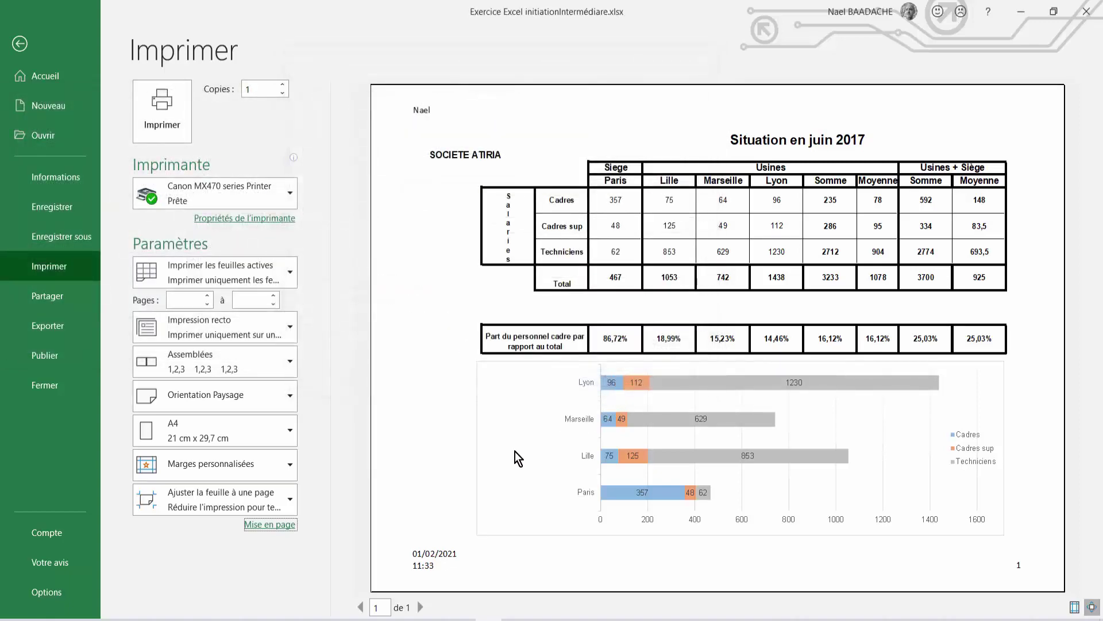
click(25, 50)
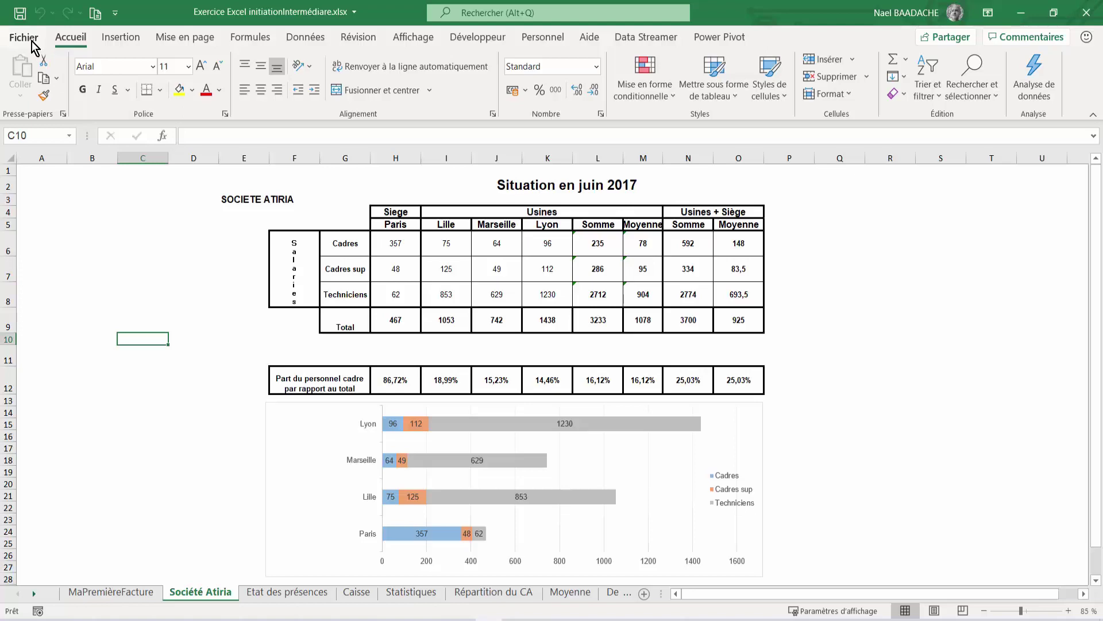
Go to the Enregistrer sous page in the Fichier backstage
click(33, 41)
click(39, 237)
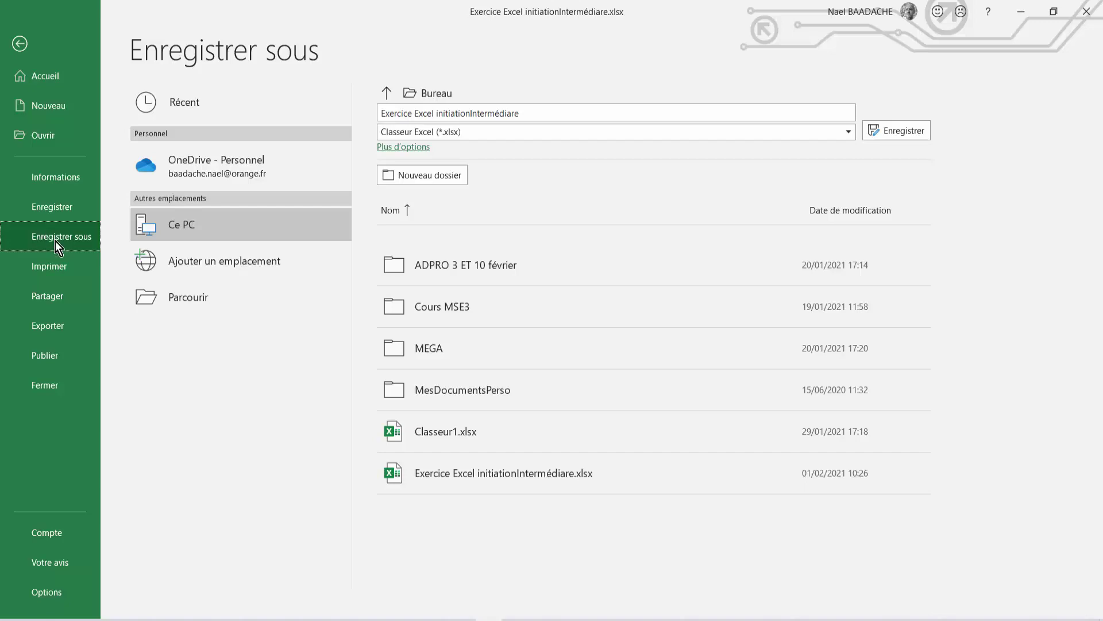
Save the entire workbook (Classeur entier) as PDF Exercice Excel initiationIntermédiare.pdf on the Bureau
click(206, 227)
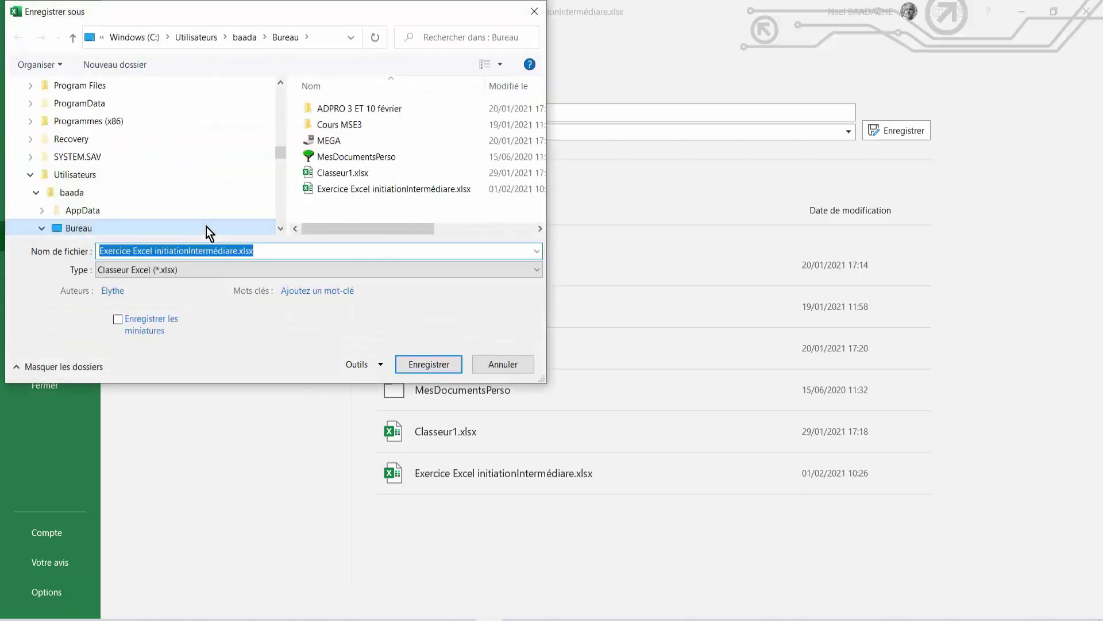
click(177, 271)
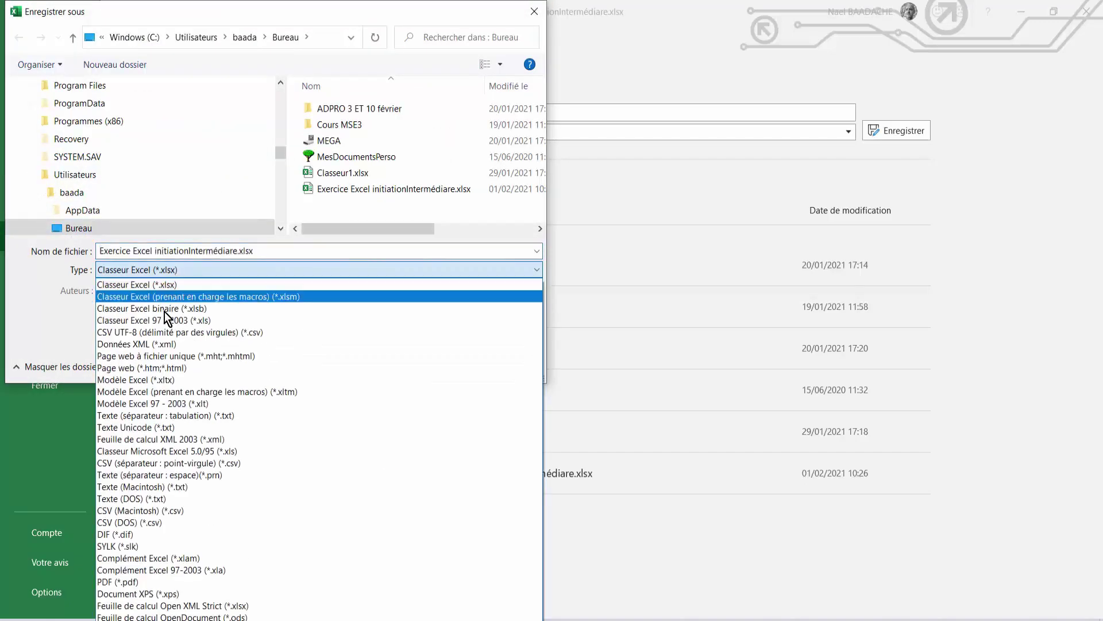
click(125, 582)
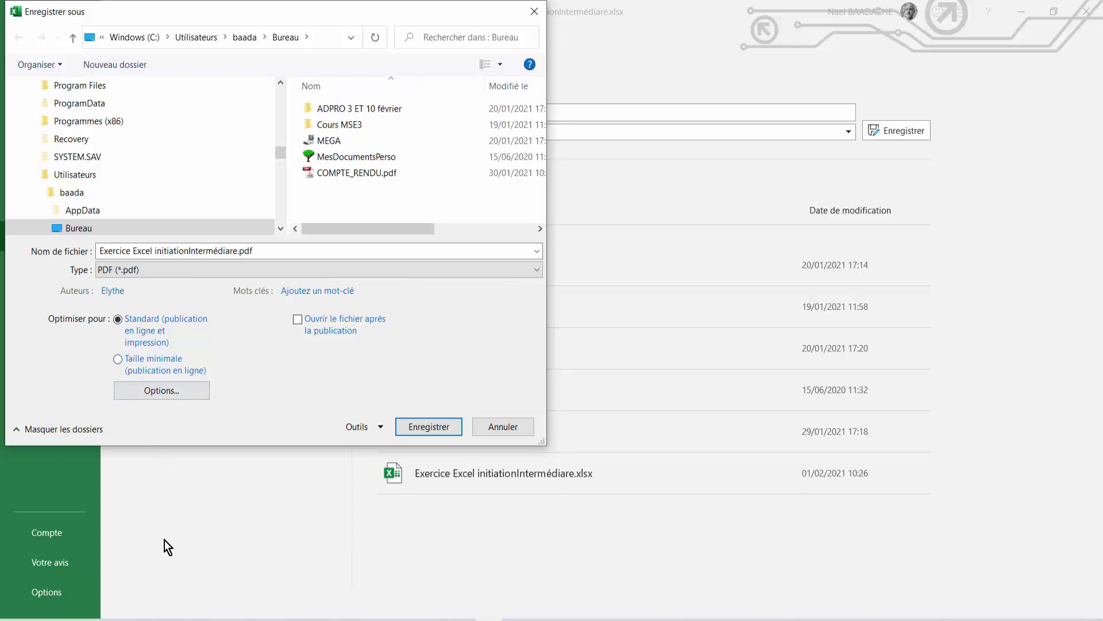
click(175, 393)
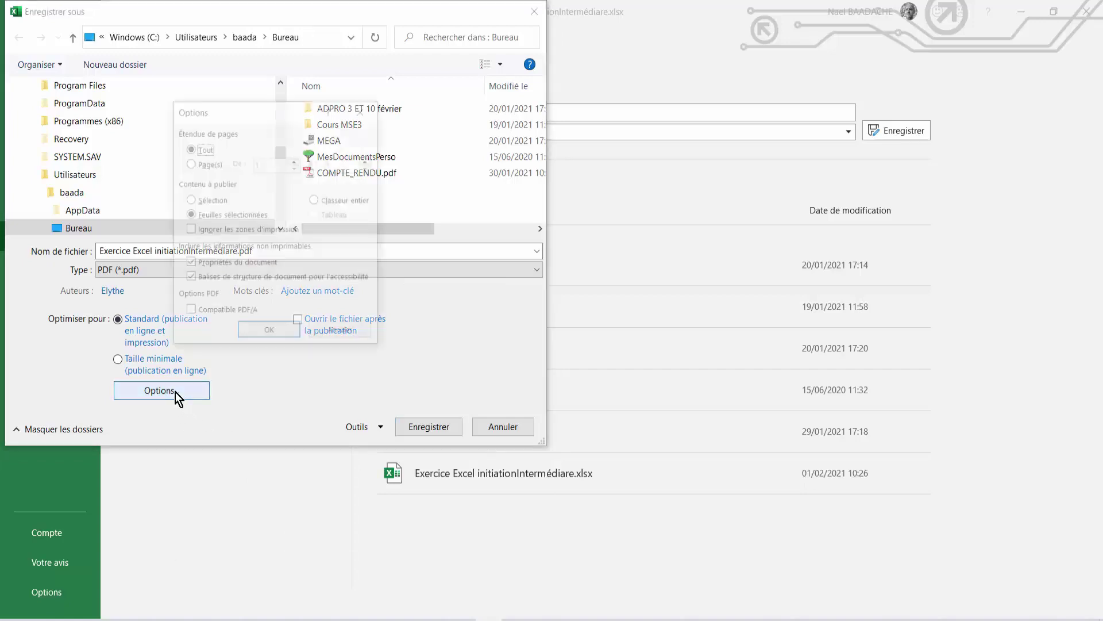
click(315, 200)
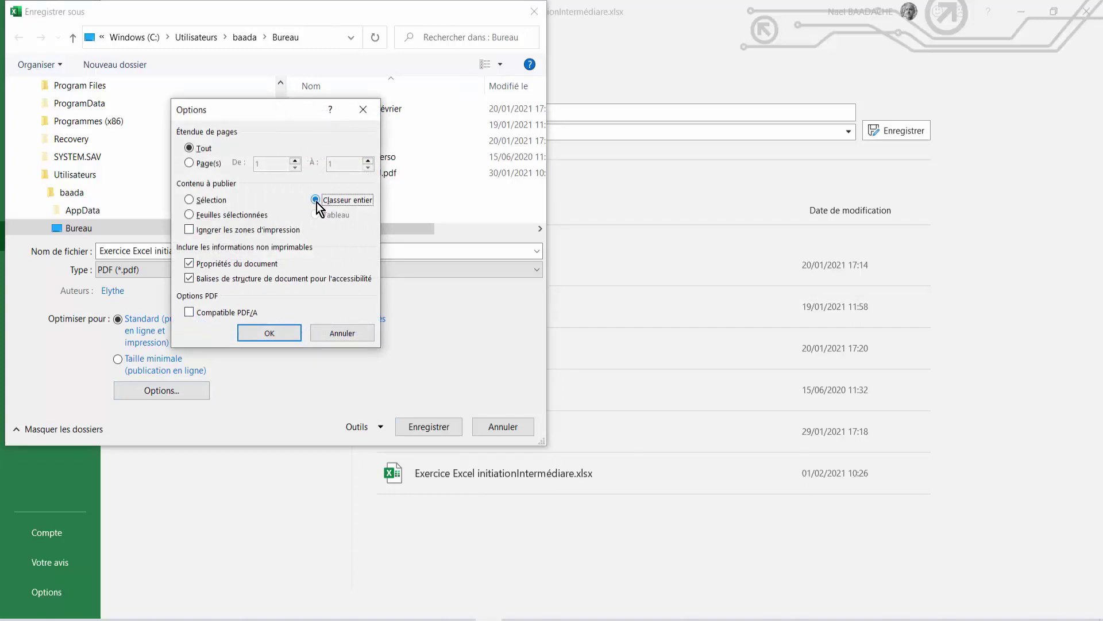
click(269, 335)
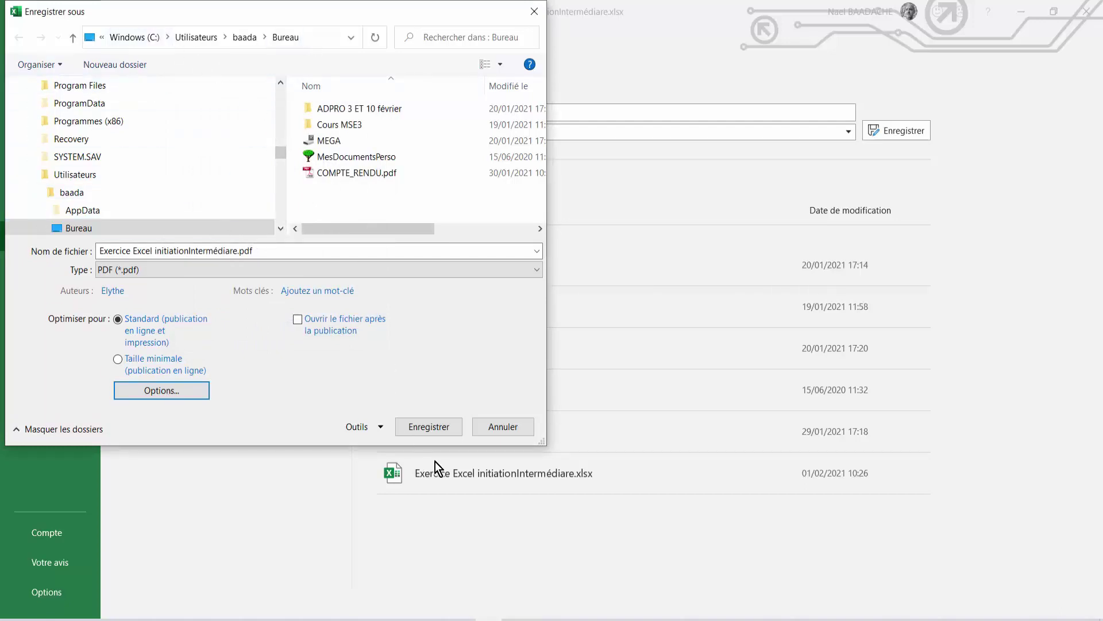
click(430, 427)
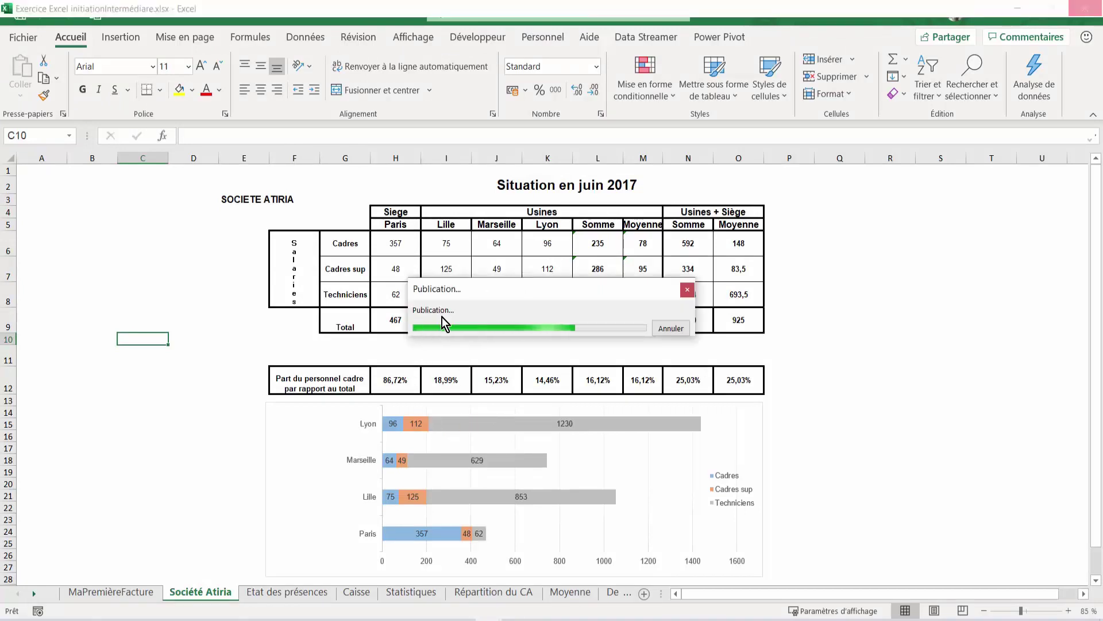
Open Exercice Excel initiationIntermédiare.pdf in Acrobat, scroll through its 11 pages, and close Acrobat
click(1021, 14)
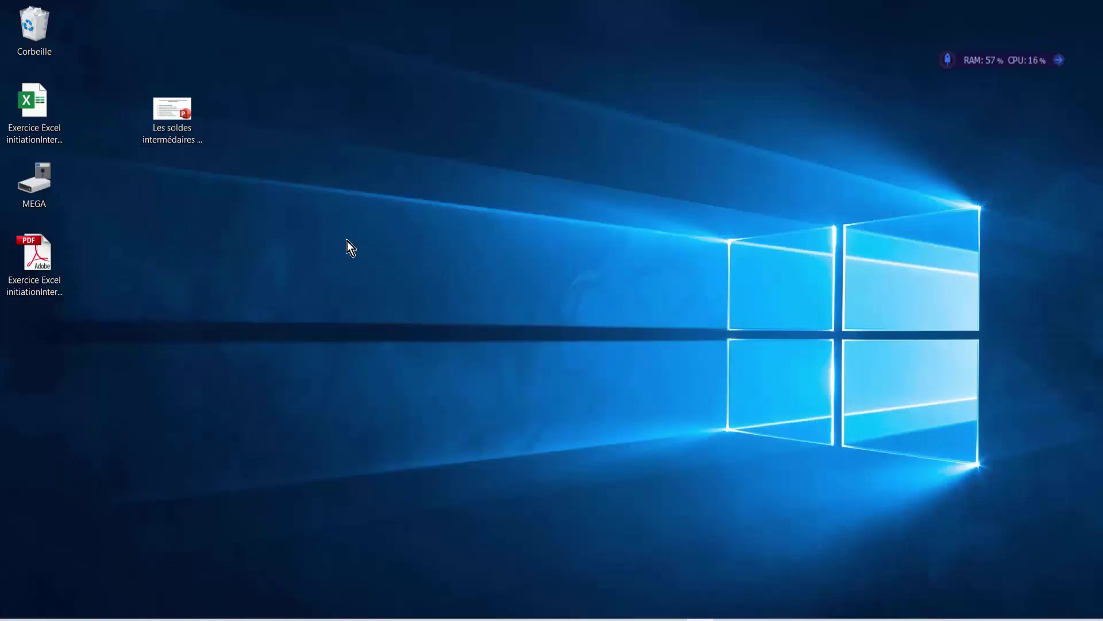
double_click(32, 259)
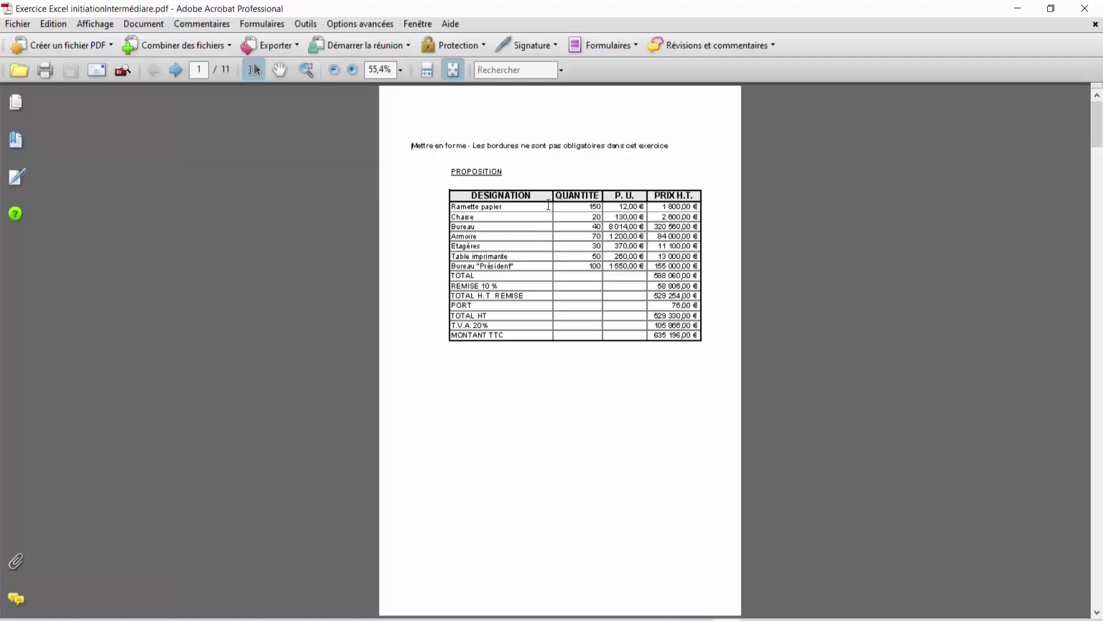
scroll(549, 206, down, 1)
scroll(548, 205, down, 1)
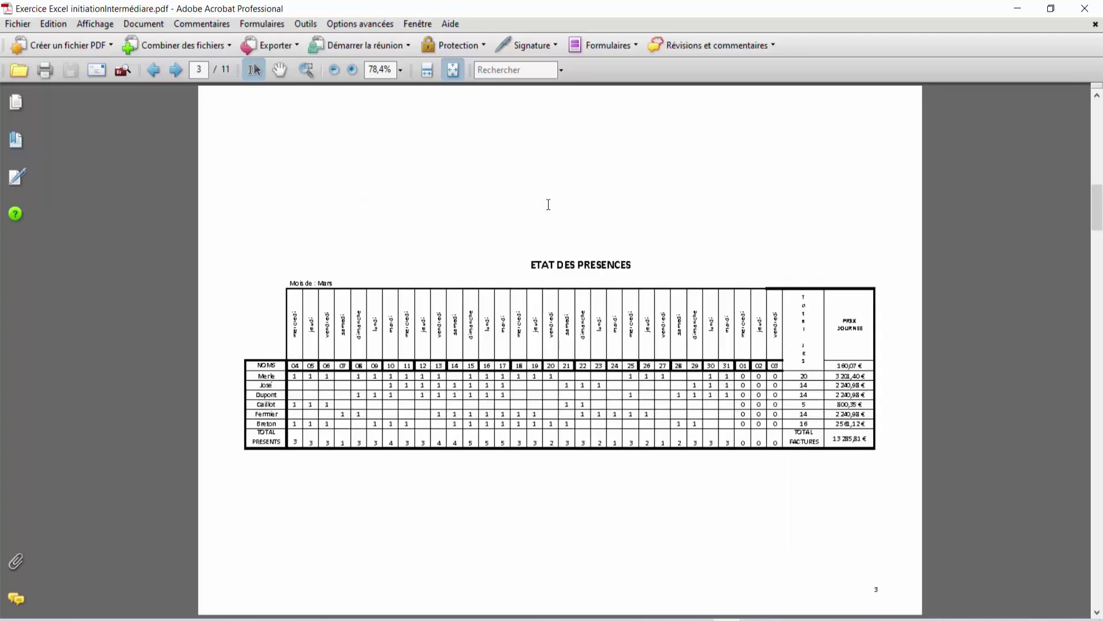
scroll(549, 205, down, 1)
scroll(548, 205, down, 1)
scroll(549, 206, down, 2)
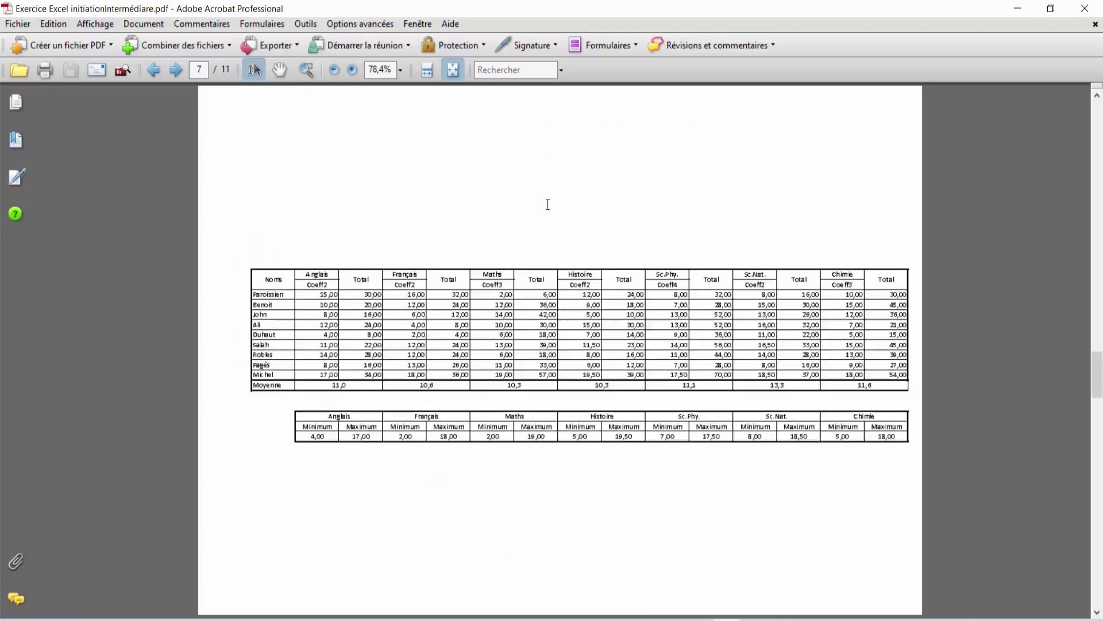
scroll(549, 206, down, 1)
scroll(548, 205, down, 1)
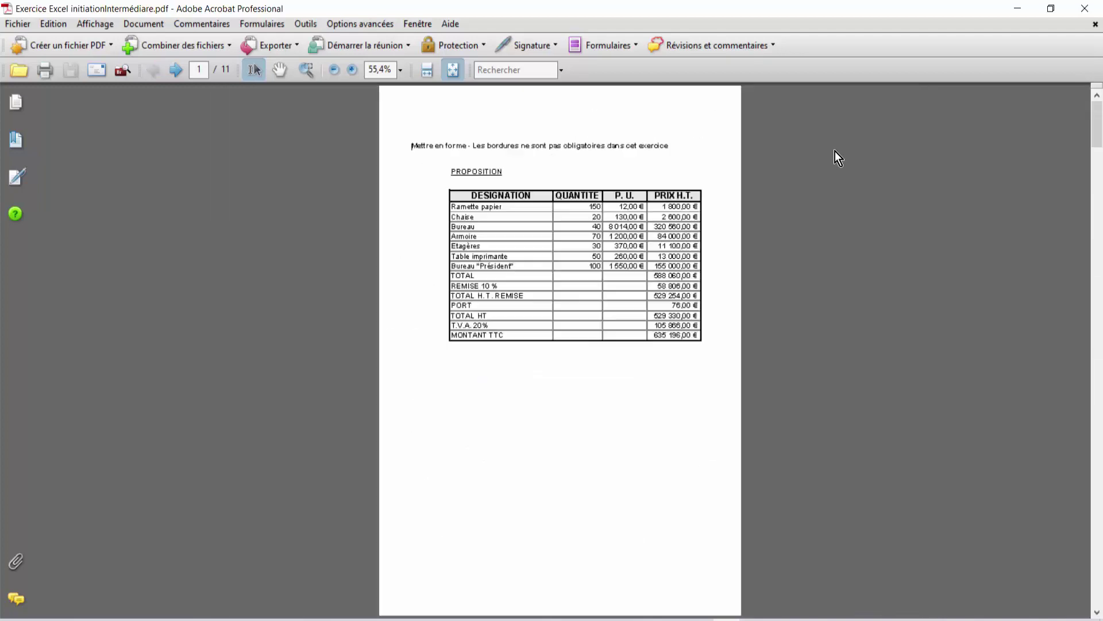
click(1085, 8)
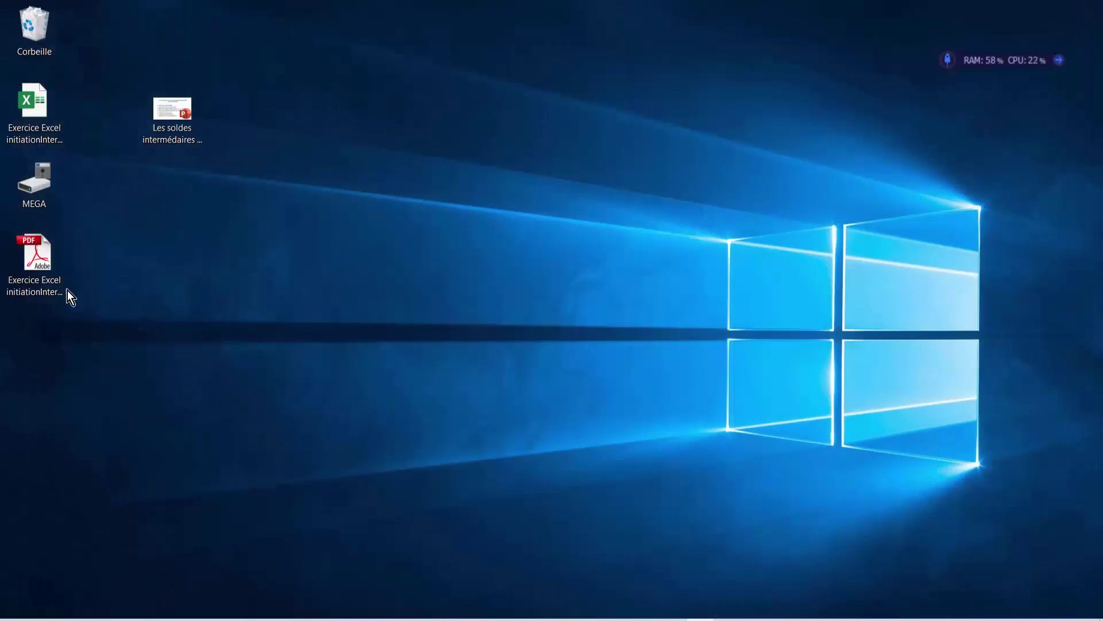
Delete the exported PDF from the desktop and bring Excel back to the front
right_click(40, 270)
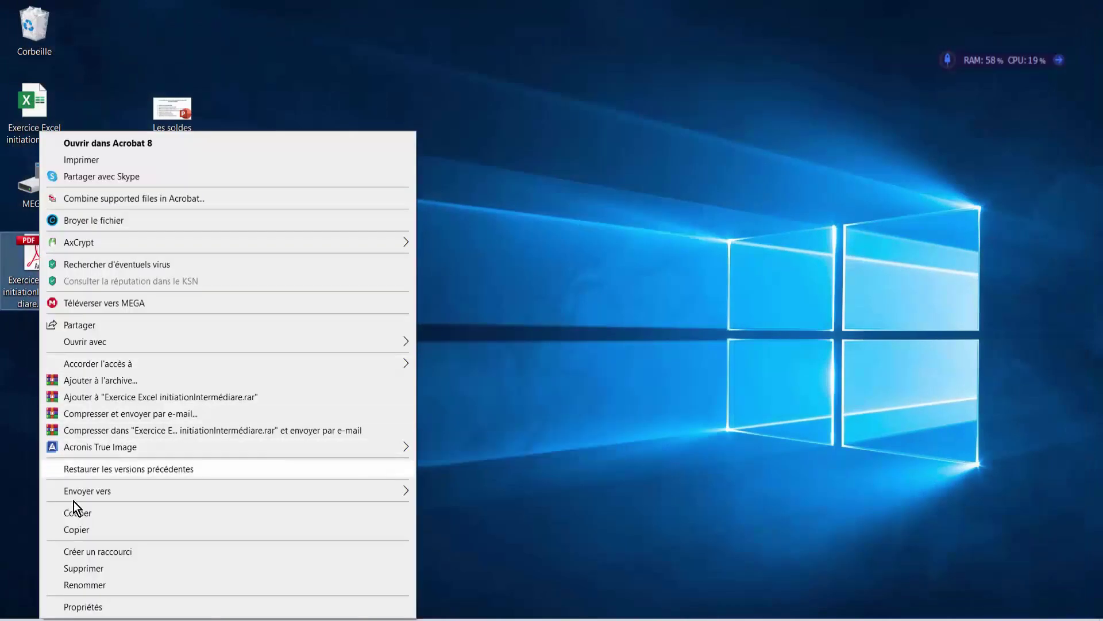
click(82, 569)
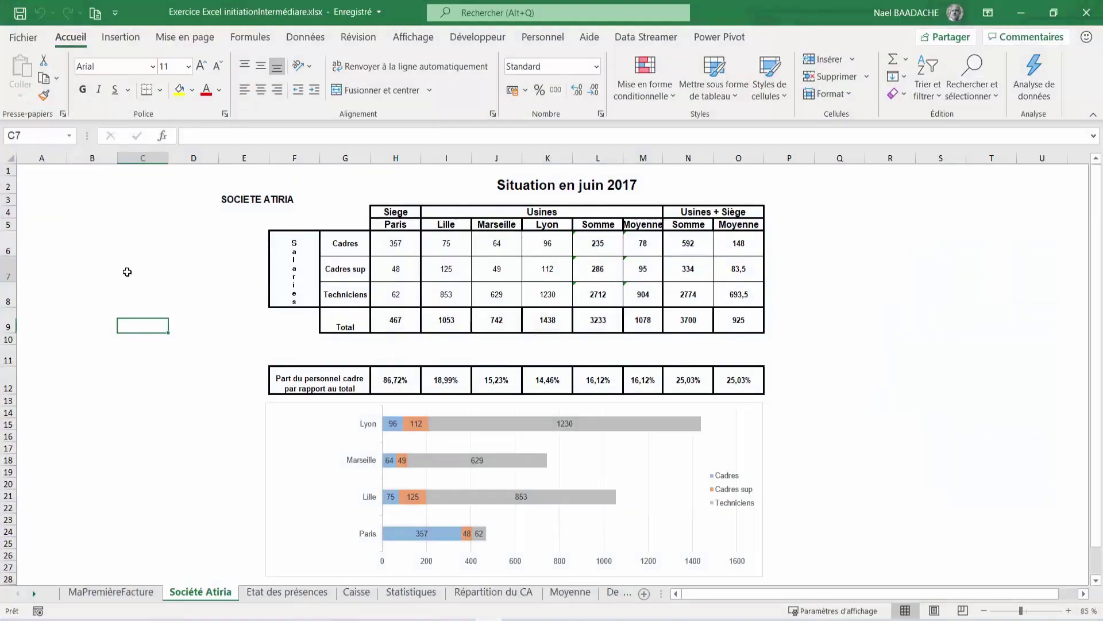
click(137, 268)
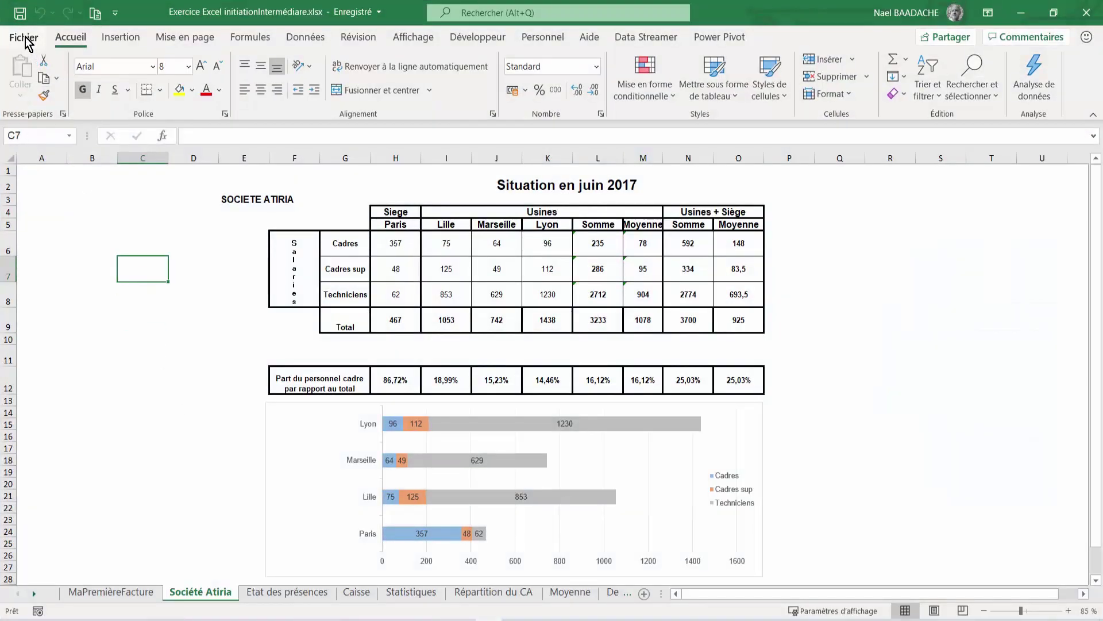
Publish the whole workbook via Exporter > Créer PDF/XPS with Classeur entier to the Bureau
click(25, 39)
click(38, 324)
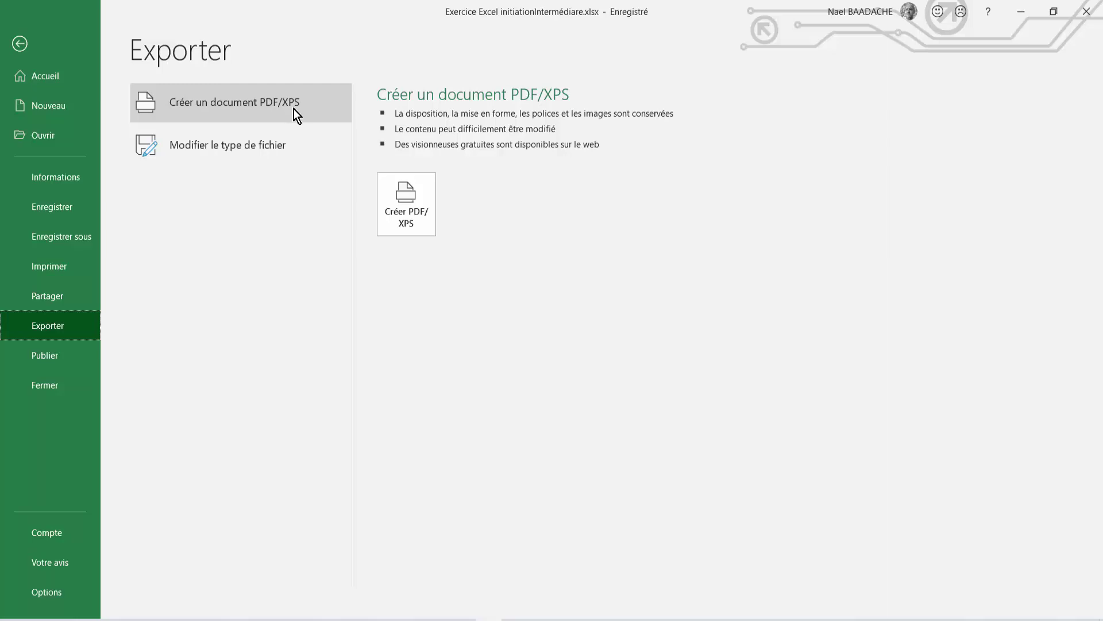
click(408, 220)
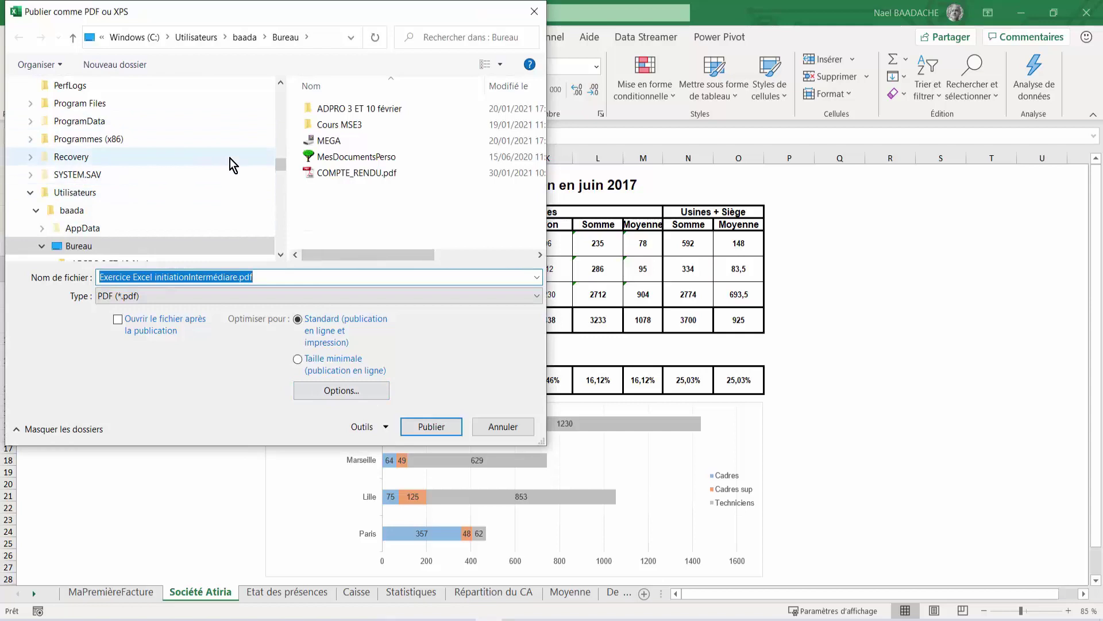
click(349, 391)
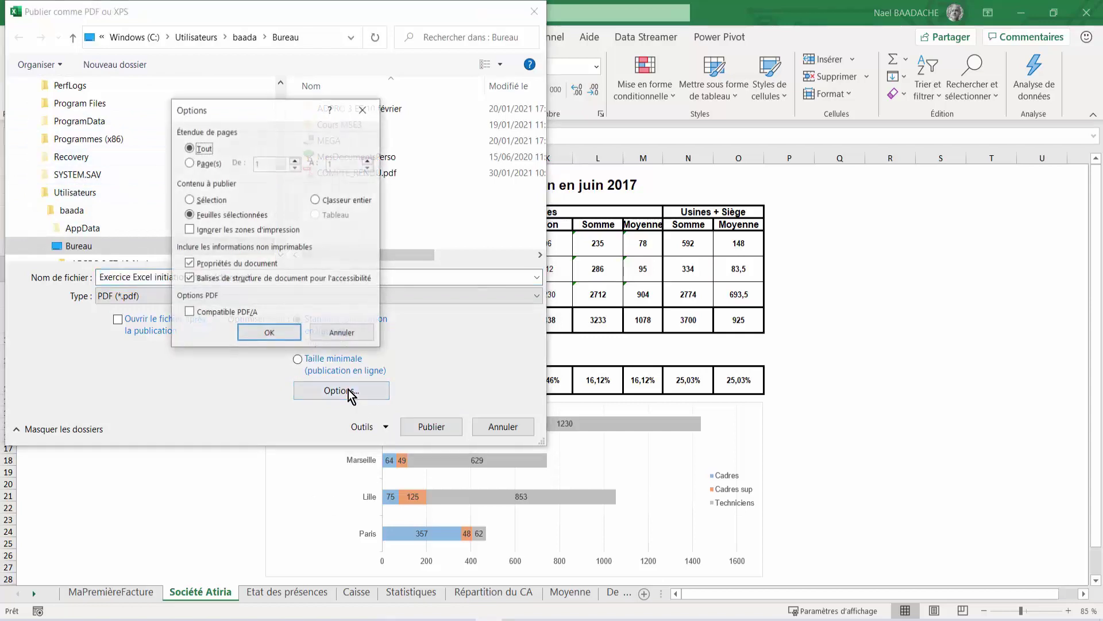
click(316, 201)
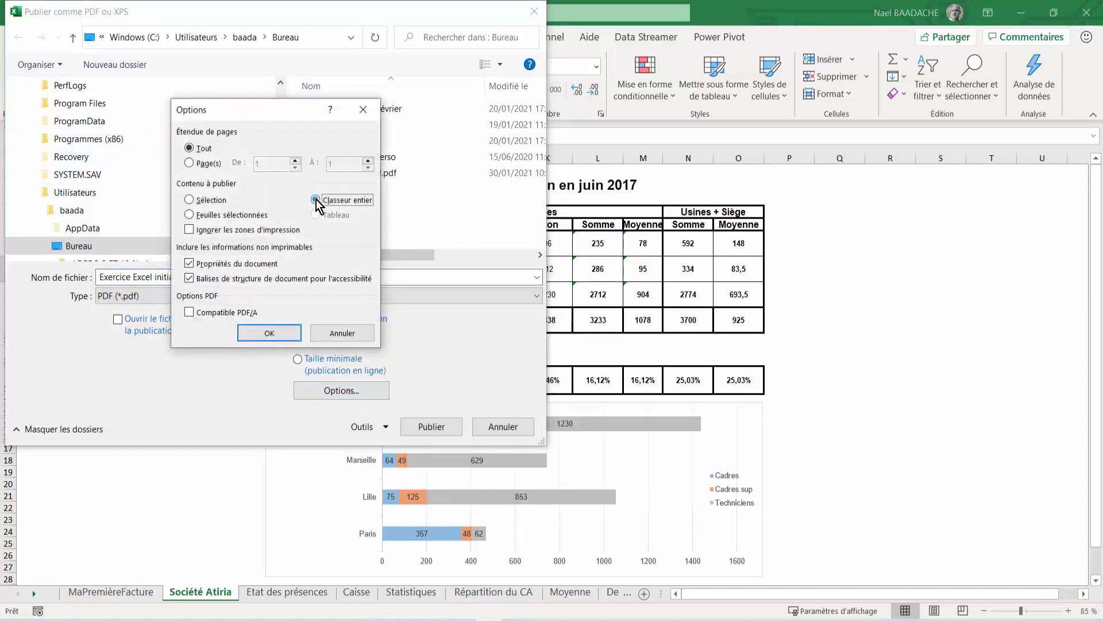
click(277, 340)
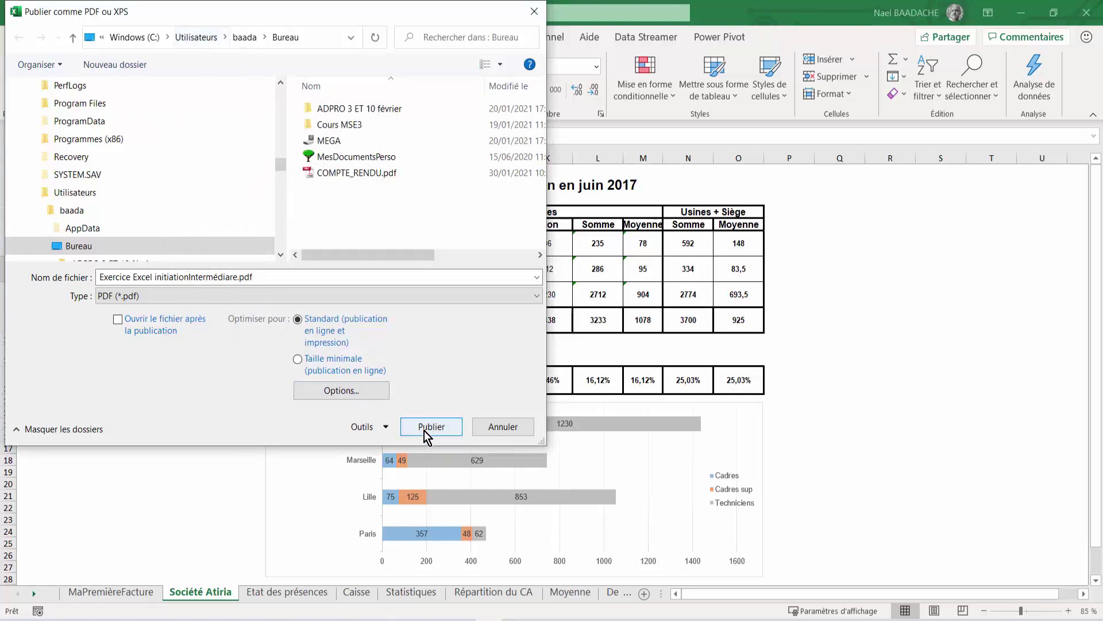
click(432, 428)
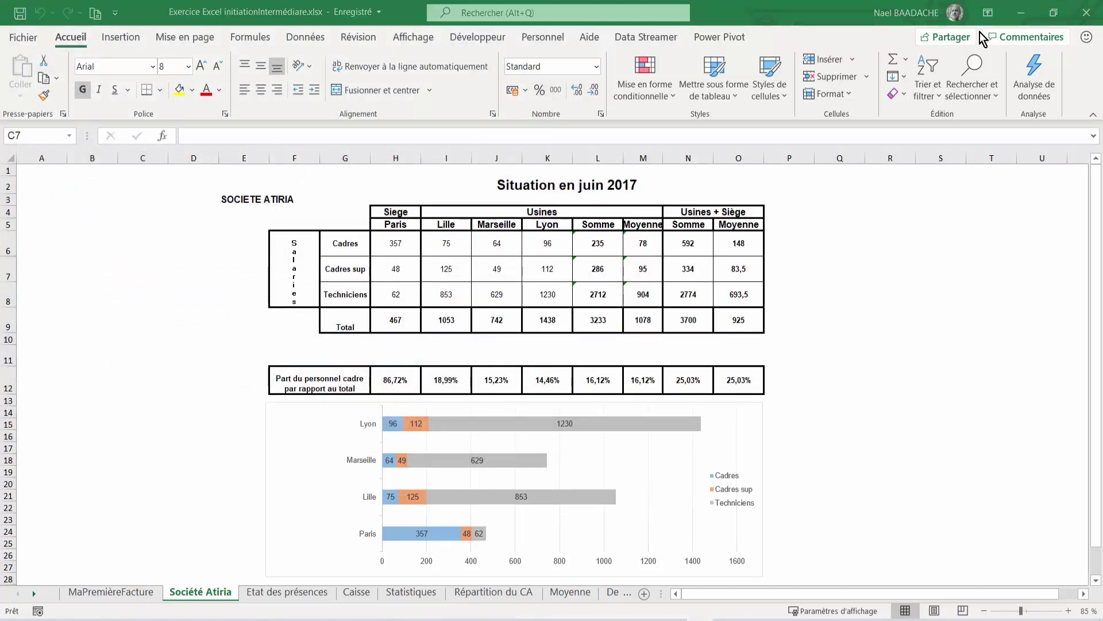
Open the re-published workbook PDF from the desktop in Acrobat and scroll through its 11 pages
click(1020, 14)
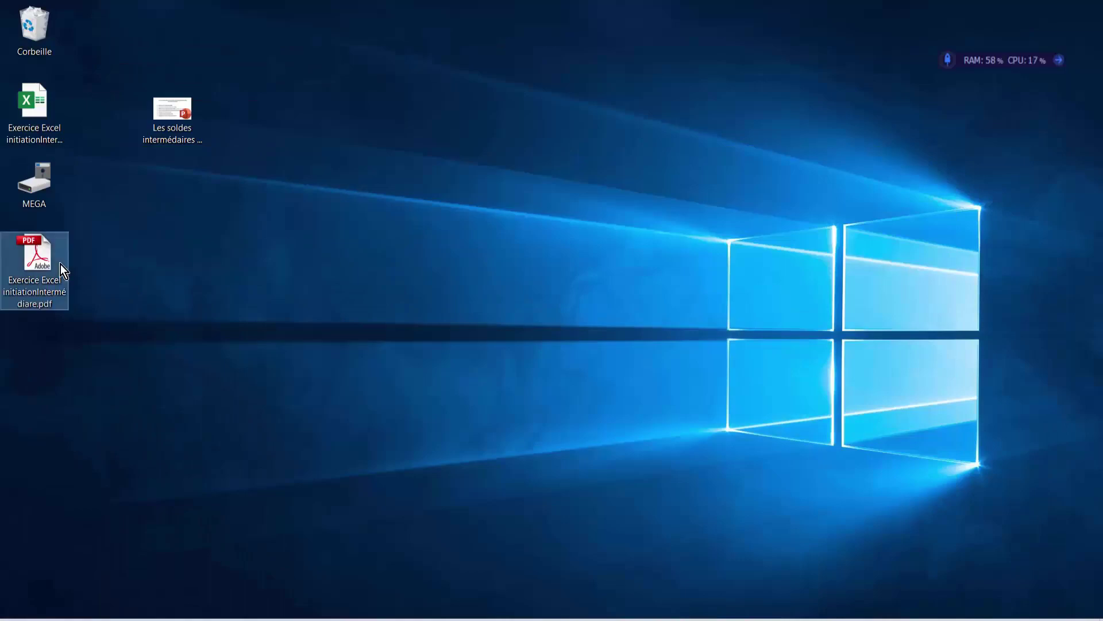
double_click(61, 263)
scroll(541, 224, down, 2)
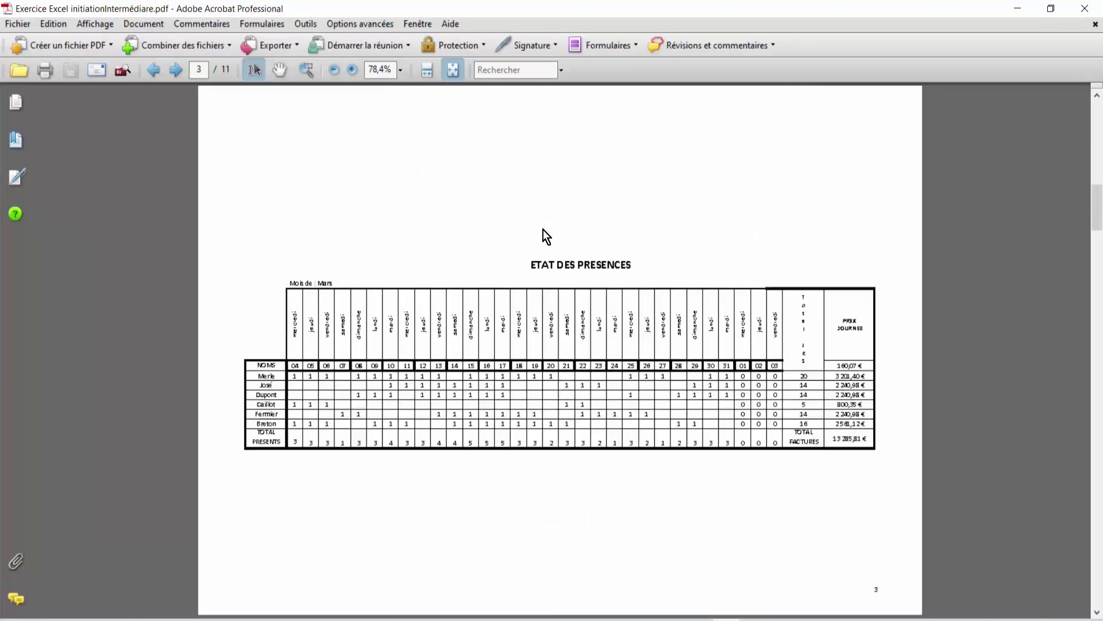
scroll(544, 229, down, 1)
scroll(544, 230, up, 1)
scroll(543, 230, up, 1)
scroll(544, 230, up, 1)
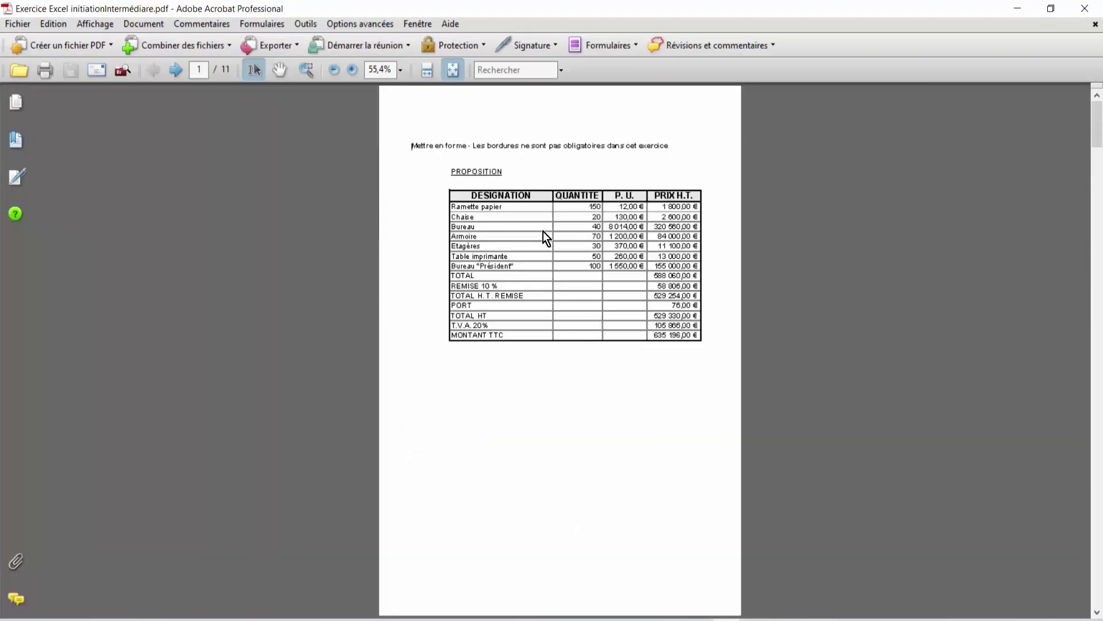
scroll(543, 232, down, 1)
scroll(543, 231, down, 1)
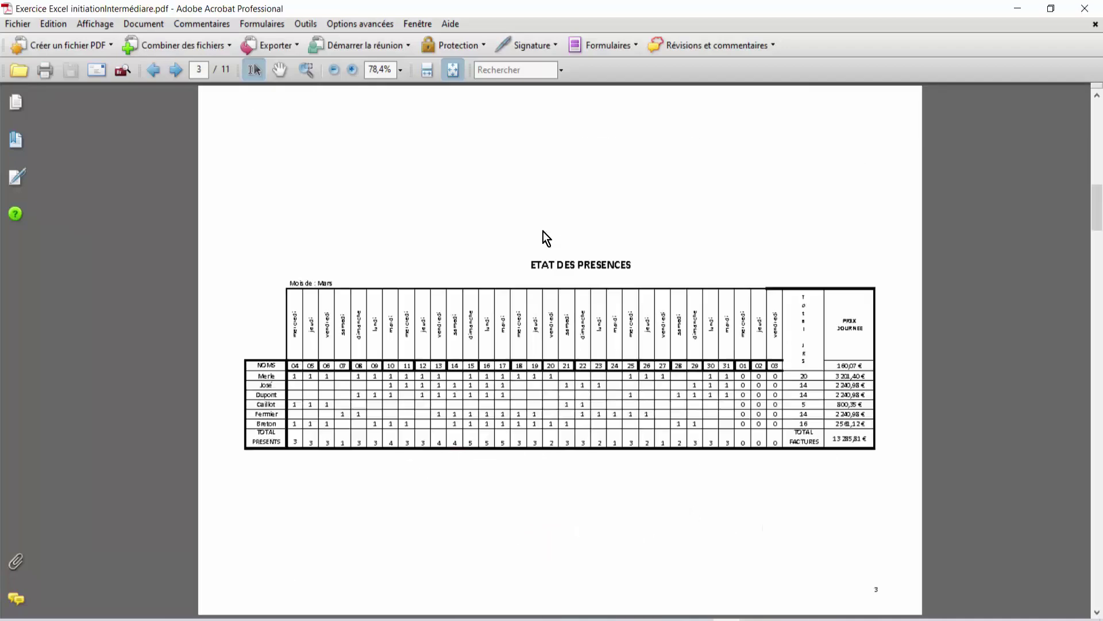
scroll(544, 232, down, 1)
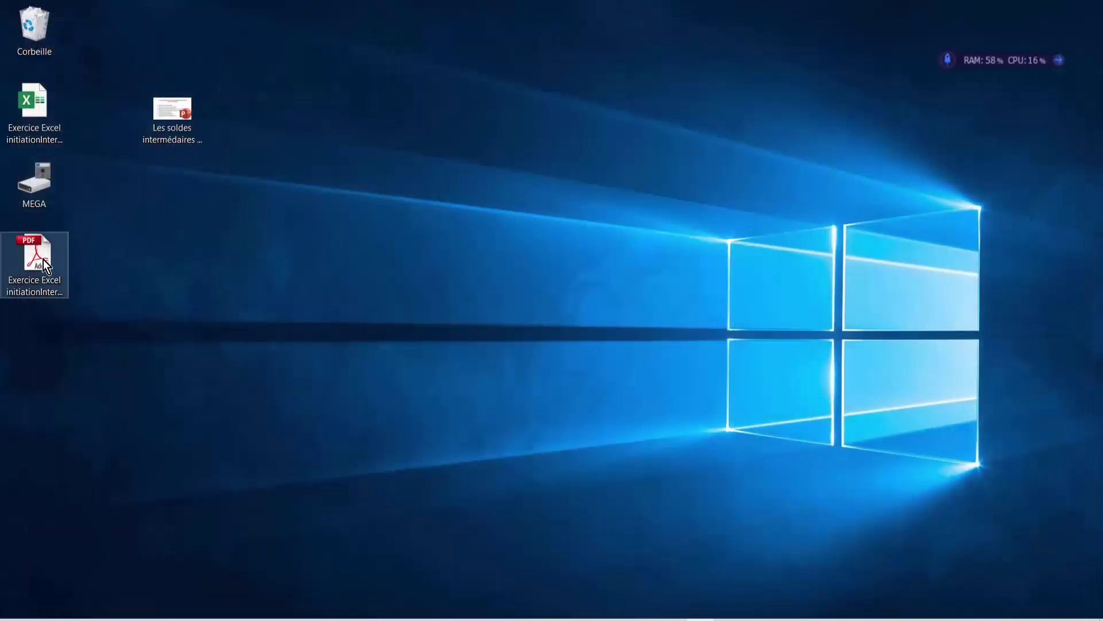
Delete the PDF, select the soldes intermédiaires presentation, and close Excel without saving
right_click(43, 259)
click(75, 569)
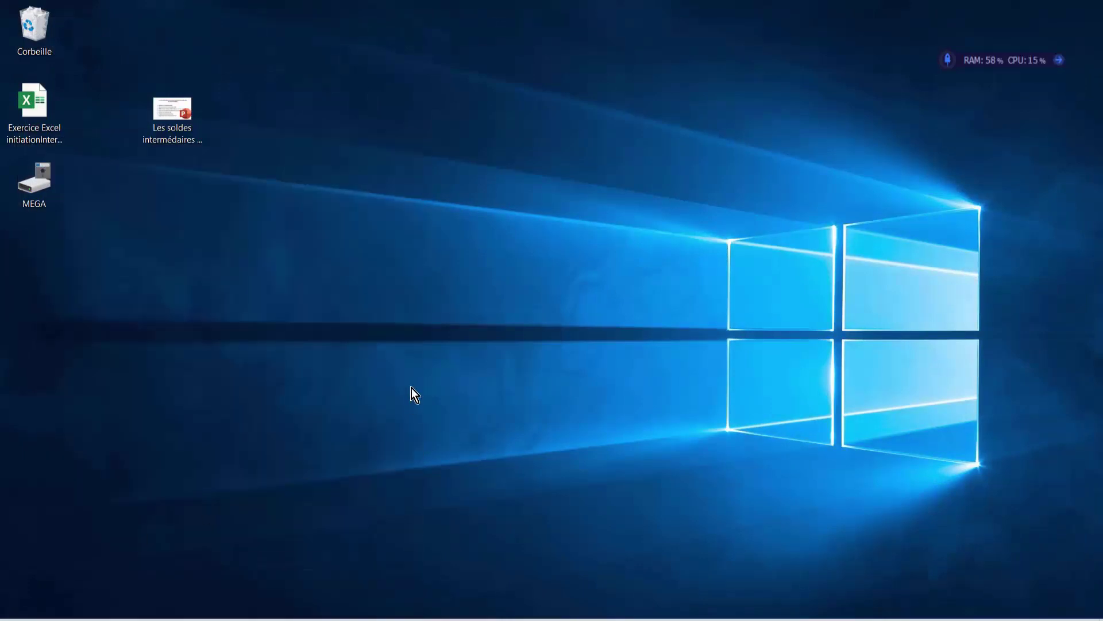
click(183, 120)
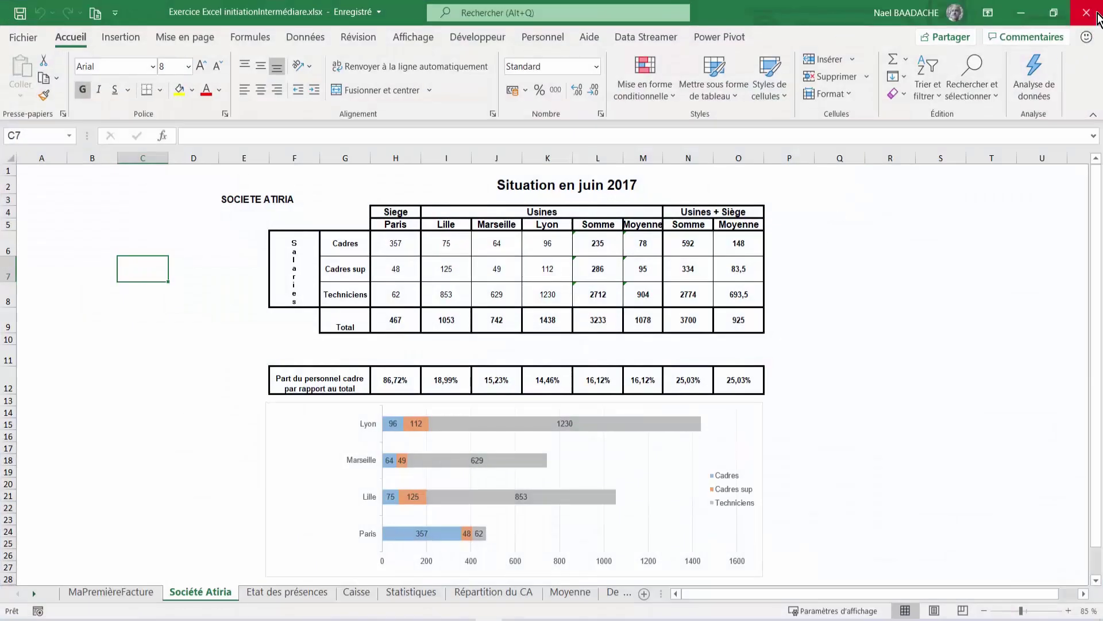
click(1086, 13)
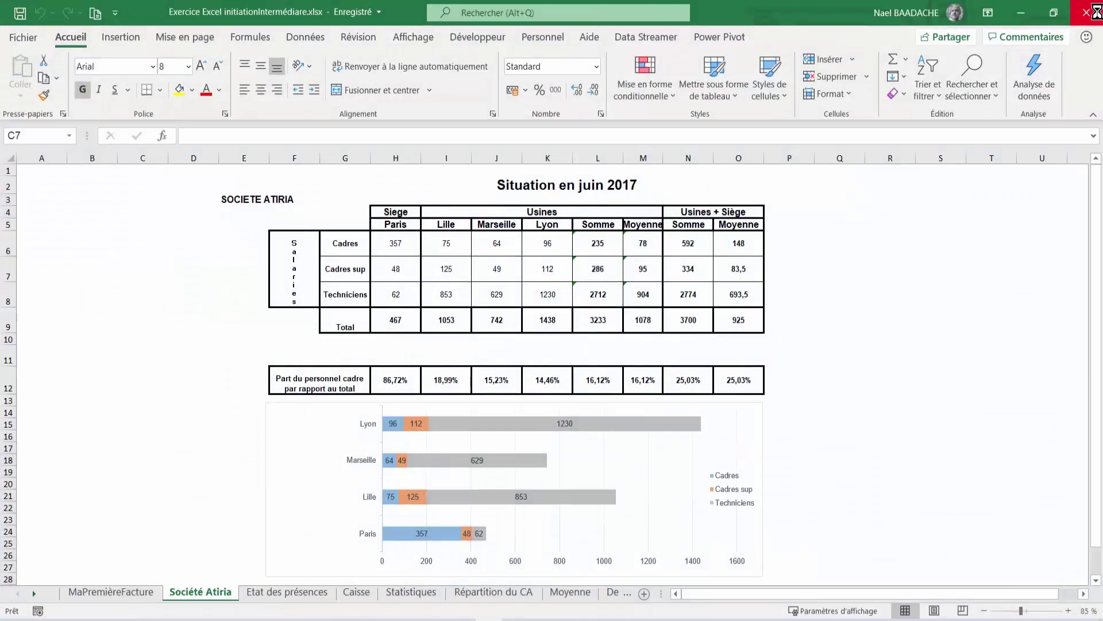
click(562, 338)
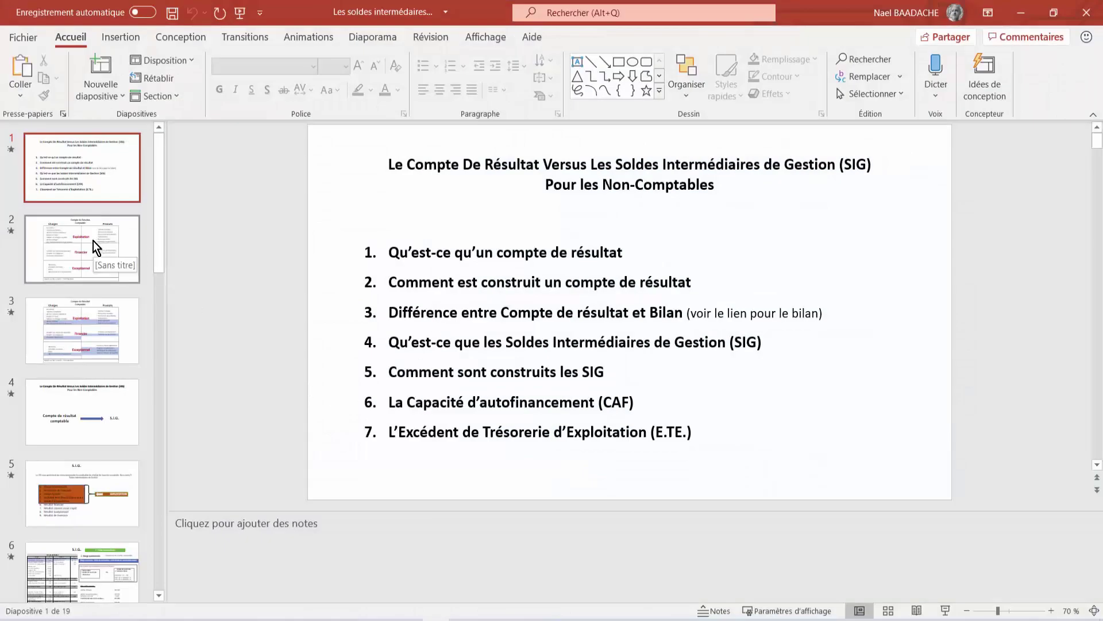
Show slide 2, the Compte de Résultat Comptable table, and enlarge its notes pane to read the notes
click(77, 254)
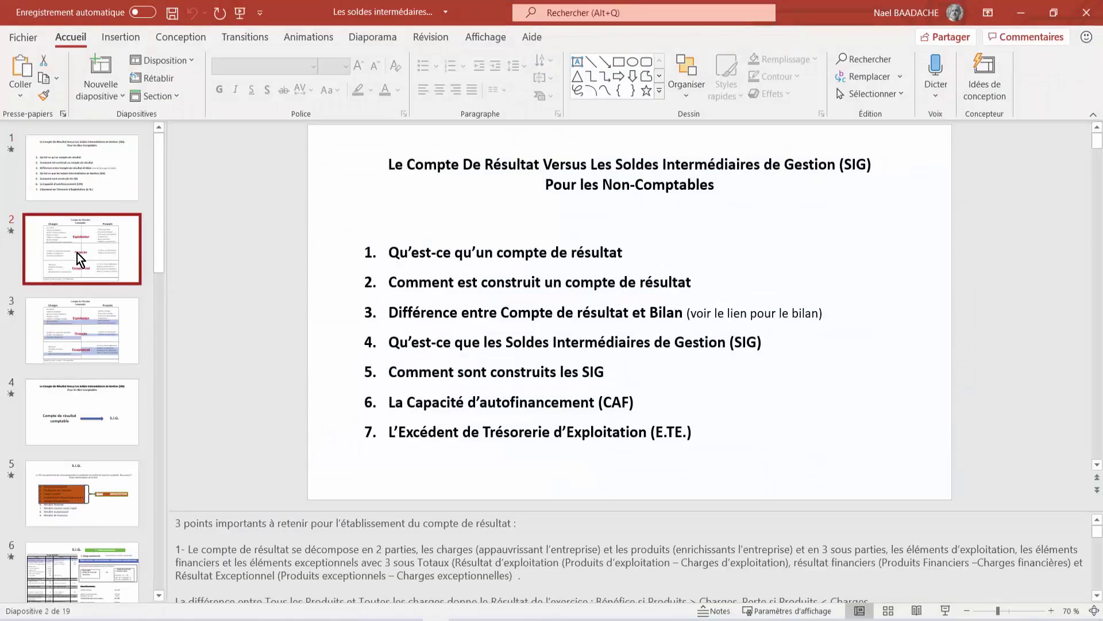
click(194, 533)
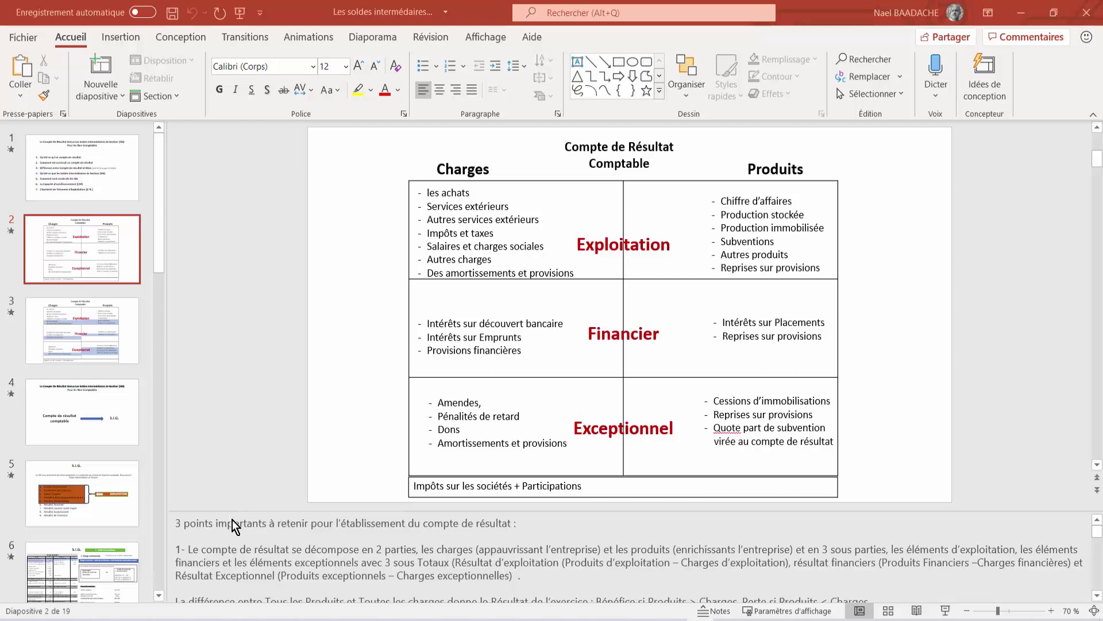
click(252, 527)
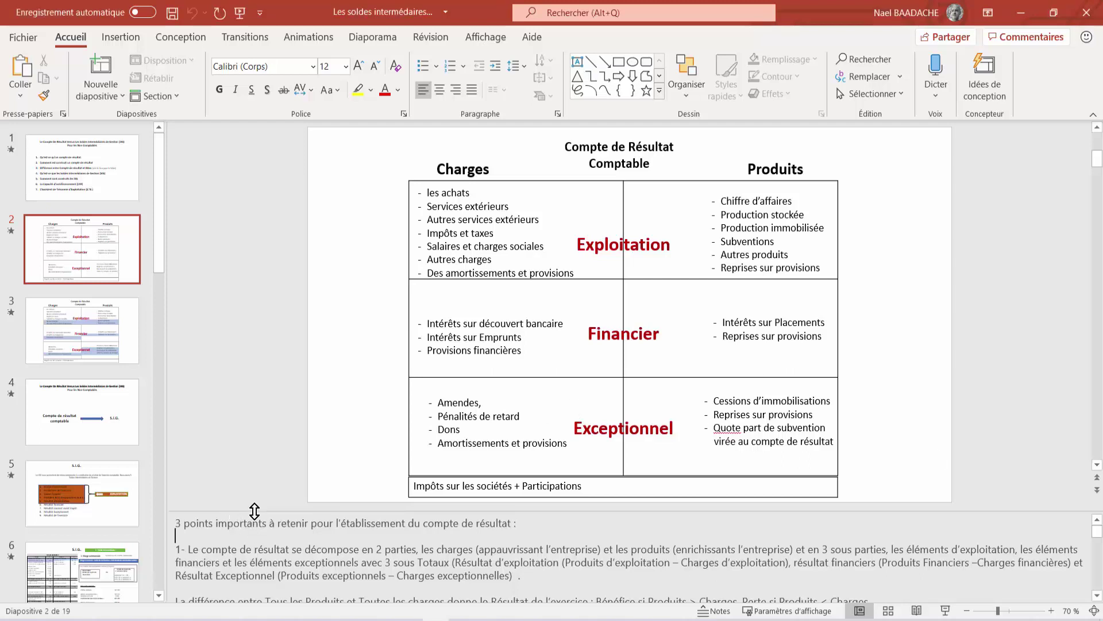
drag(254, 510, 286, 368)
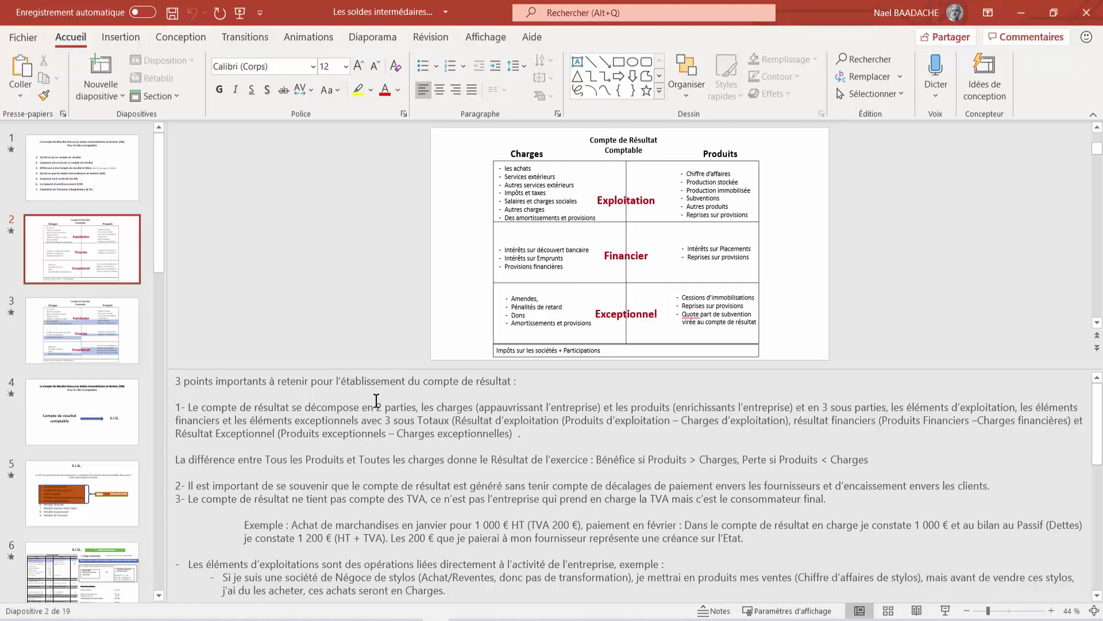
Start exporting the presentation through Exporter > Créer PDF/XPS
click(22, 41)
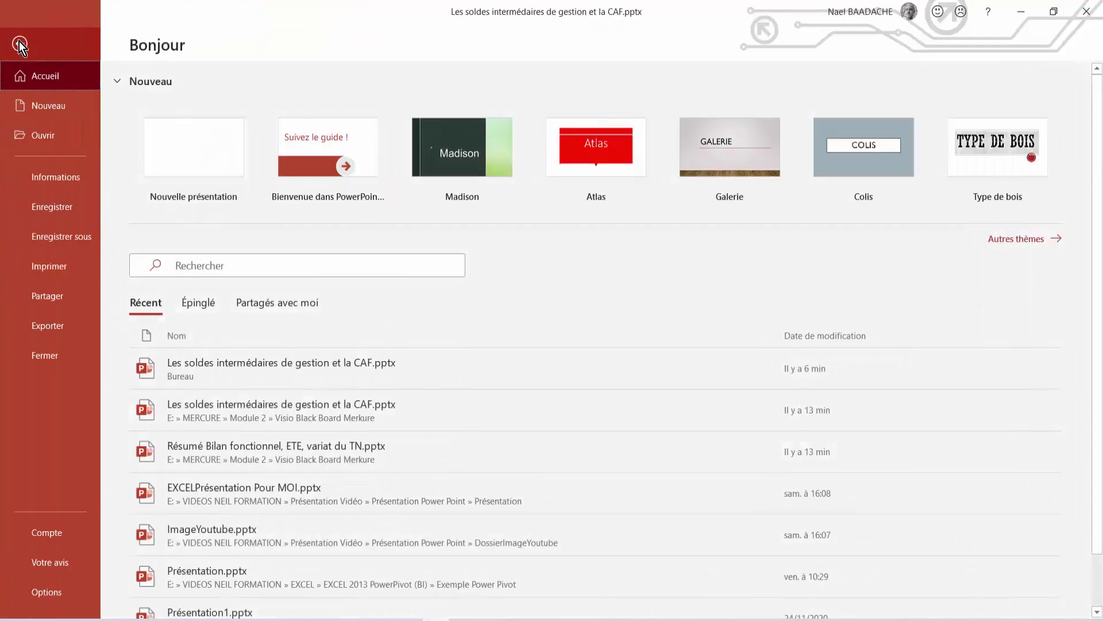
click(52, 327)
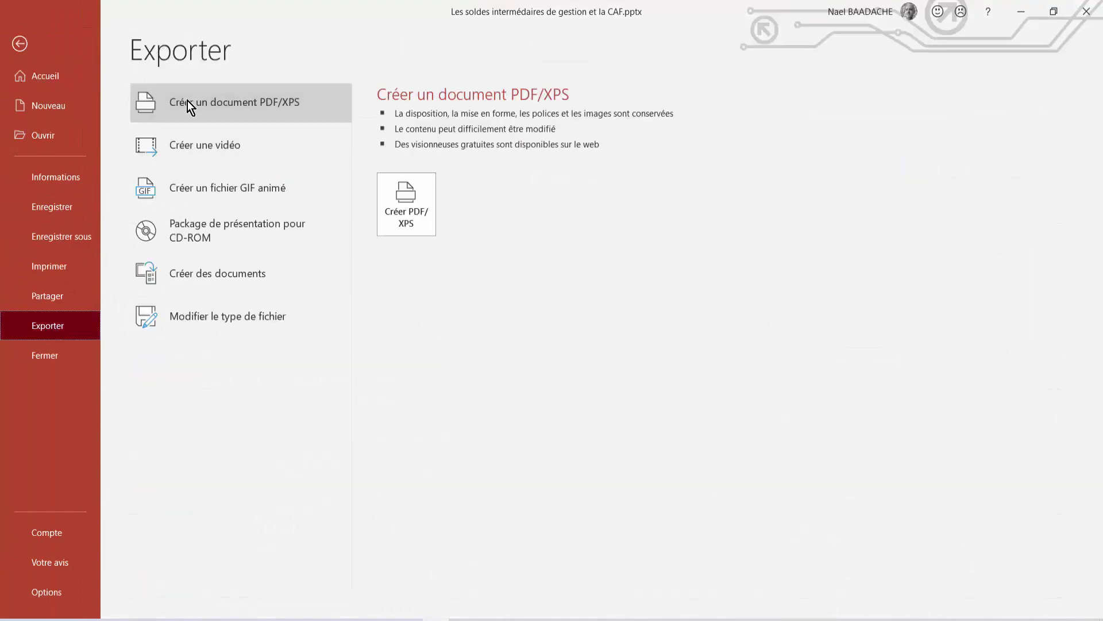
click(242, 100)
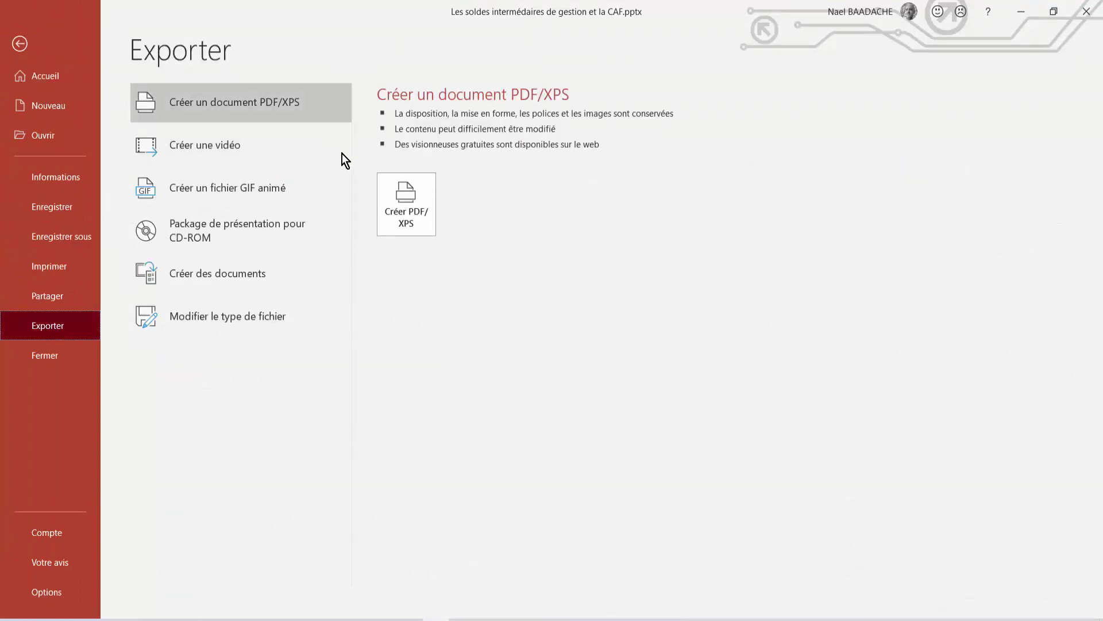
click(415, 206)
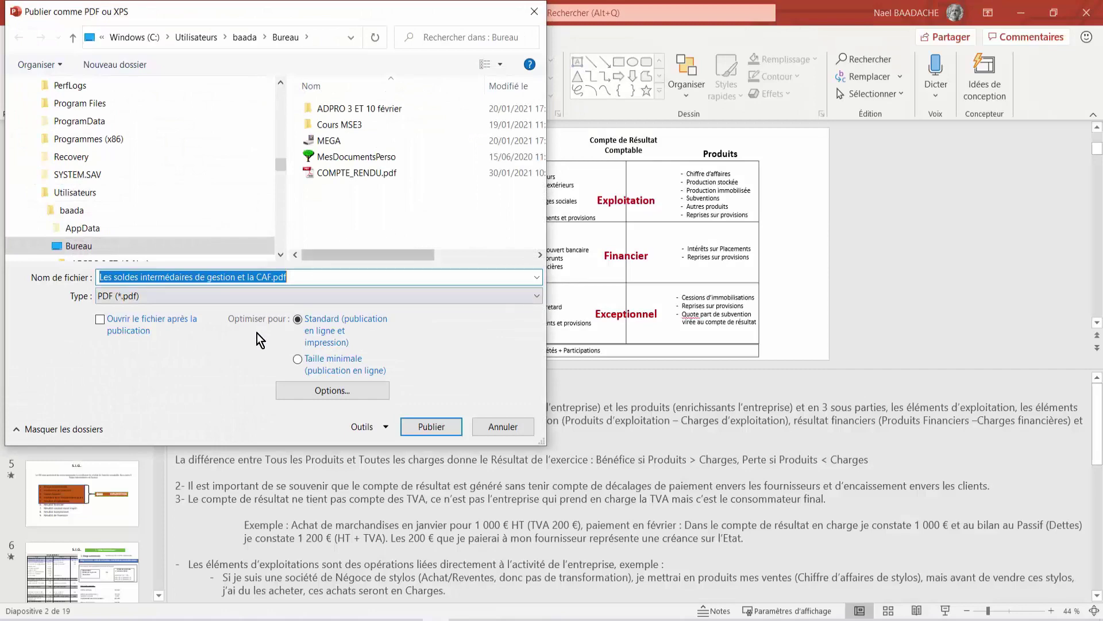
Publish all slides as Pages de notes to 'Les soldes intermédiaires de gestion et la CAF.pdf' on the Bureau
click(360, 391)
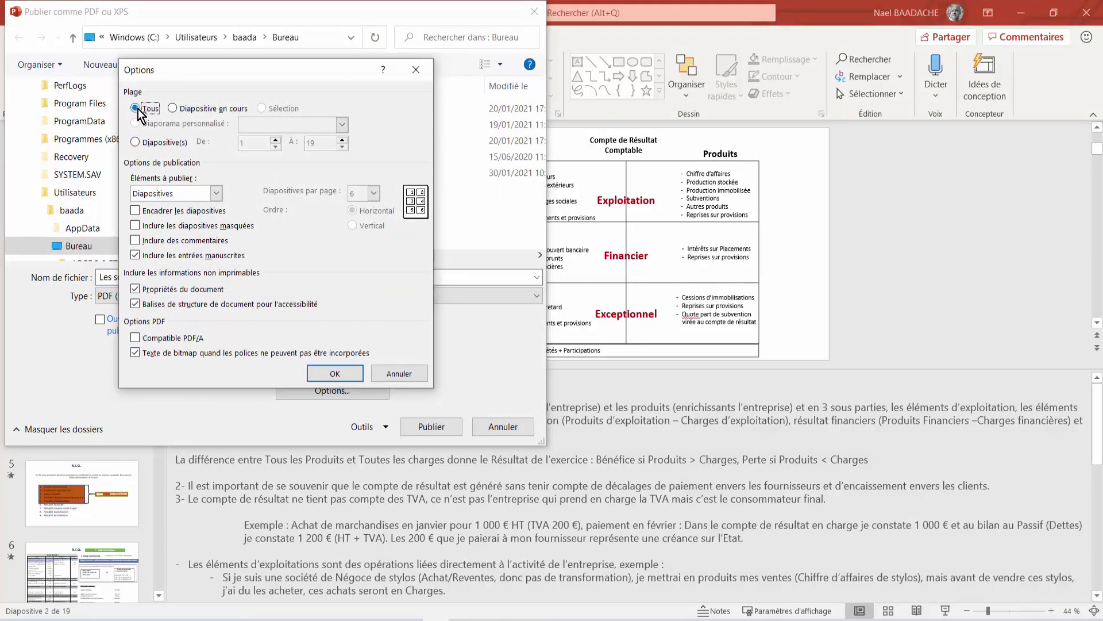
click(174, 107)
click(135, 108)
click(175, 195)
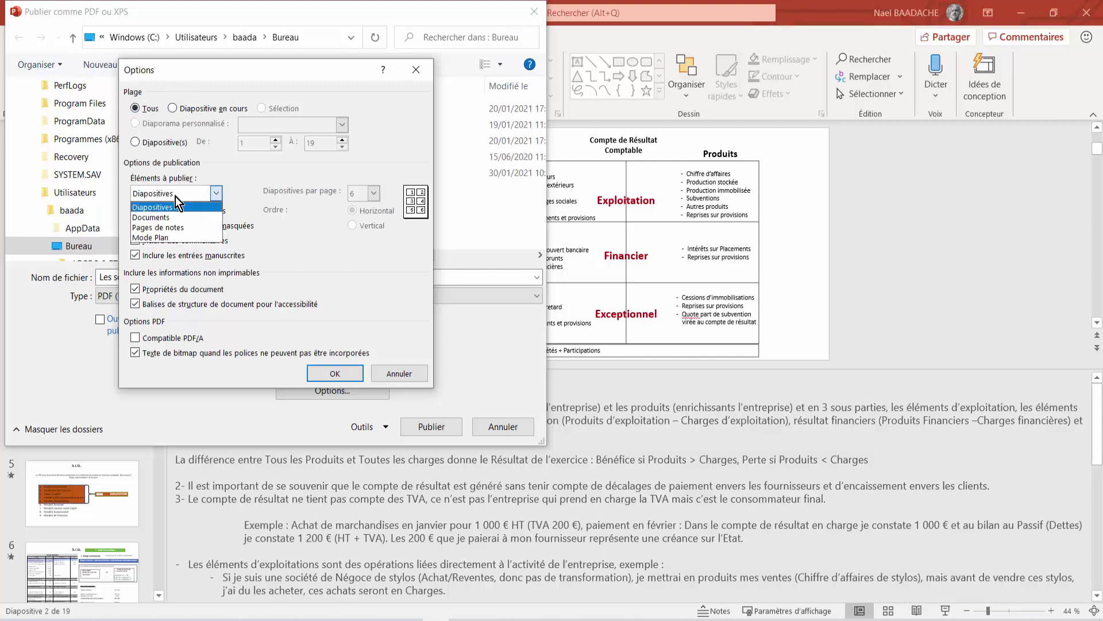
click(171, 227)
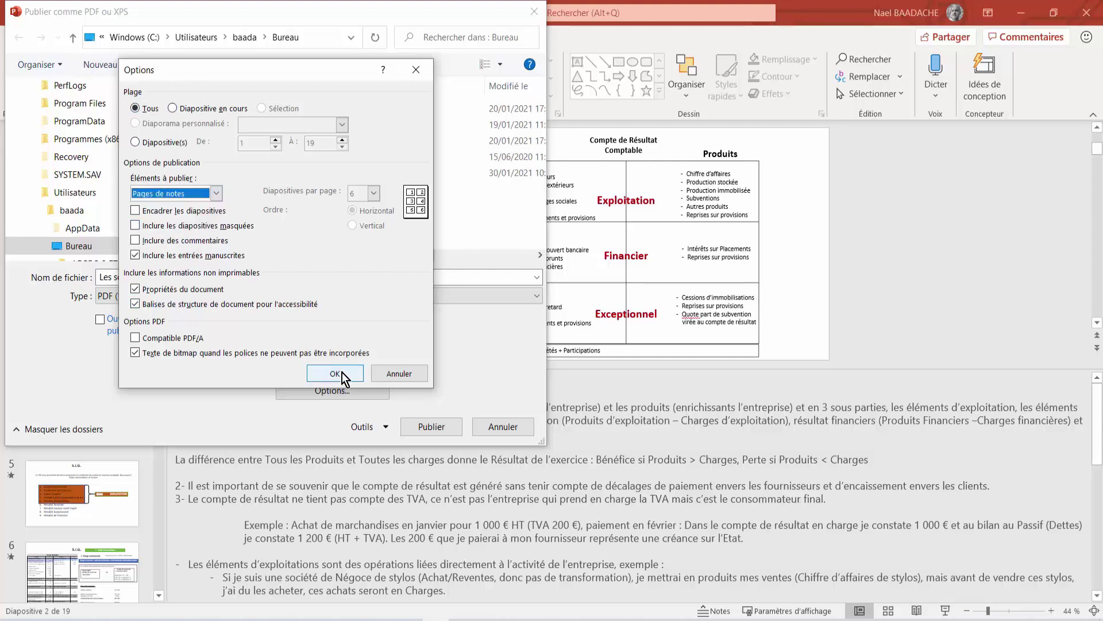
click(336, 373)
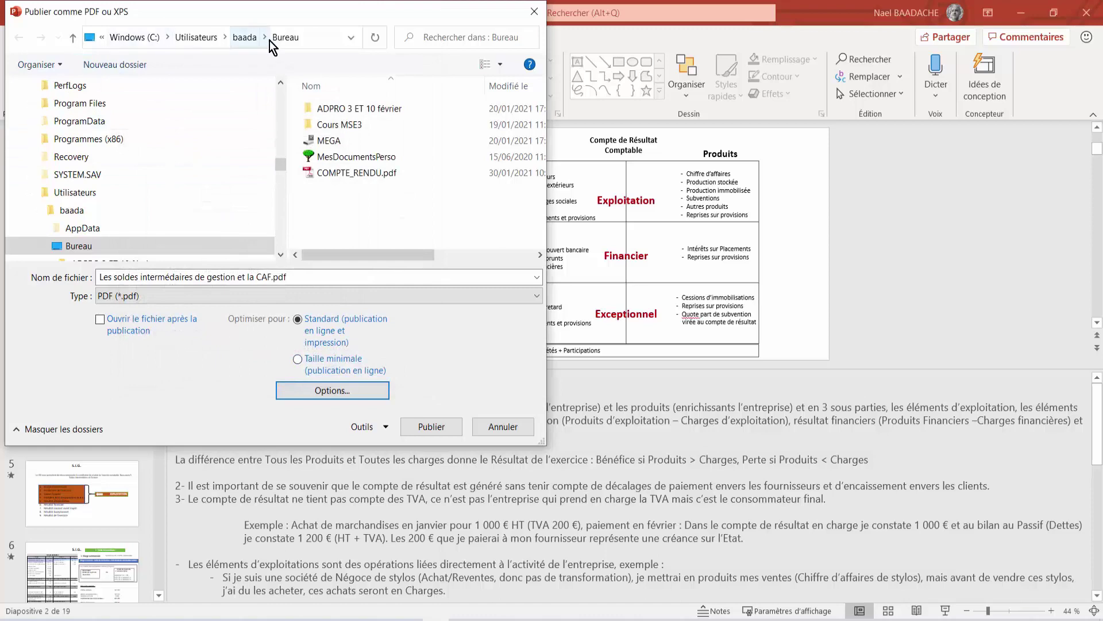
click(439, 429)
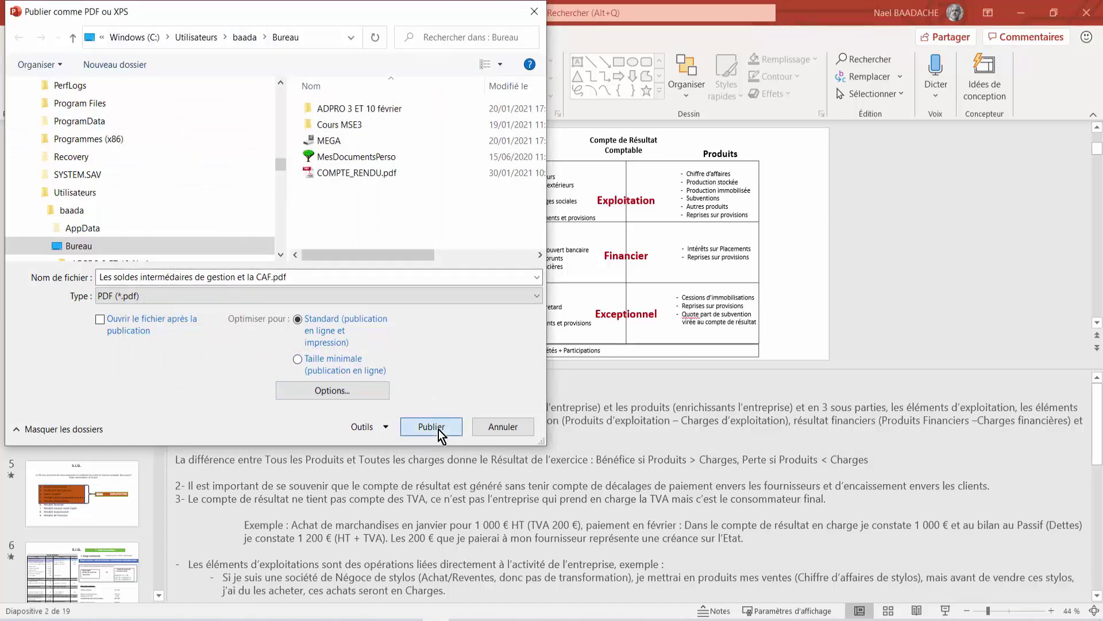
click(440, 429)
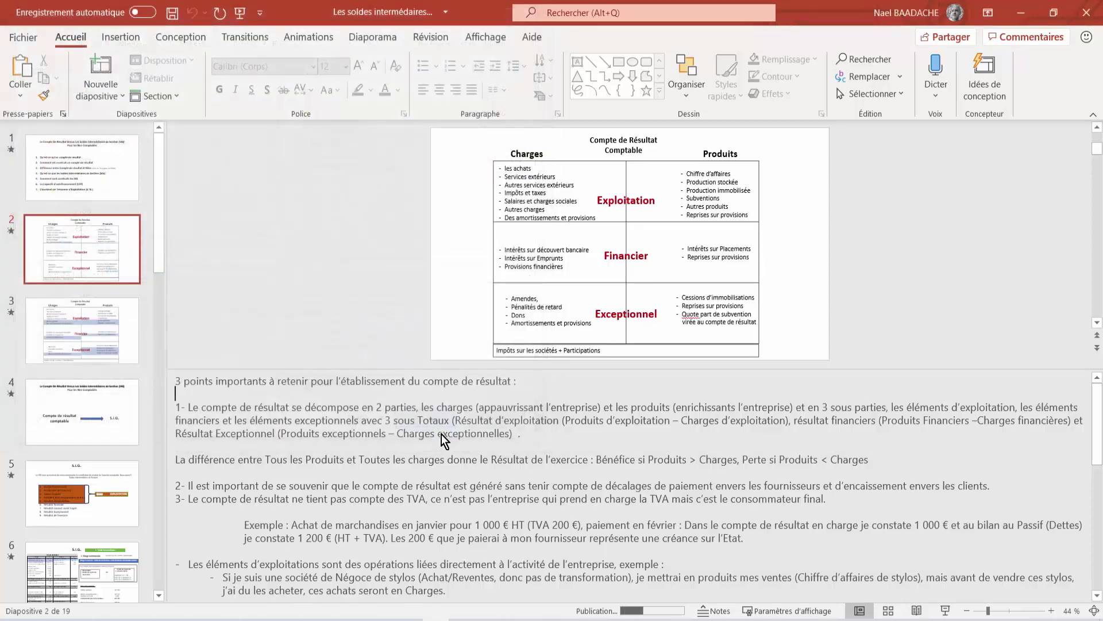
Open the 21-page notes PDF from the desktop in Acrobat, scroll through it, then close it
click(1017, 12)
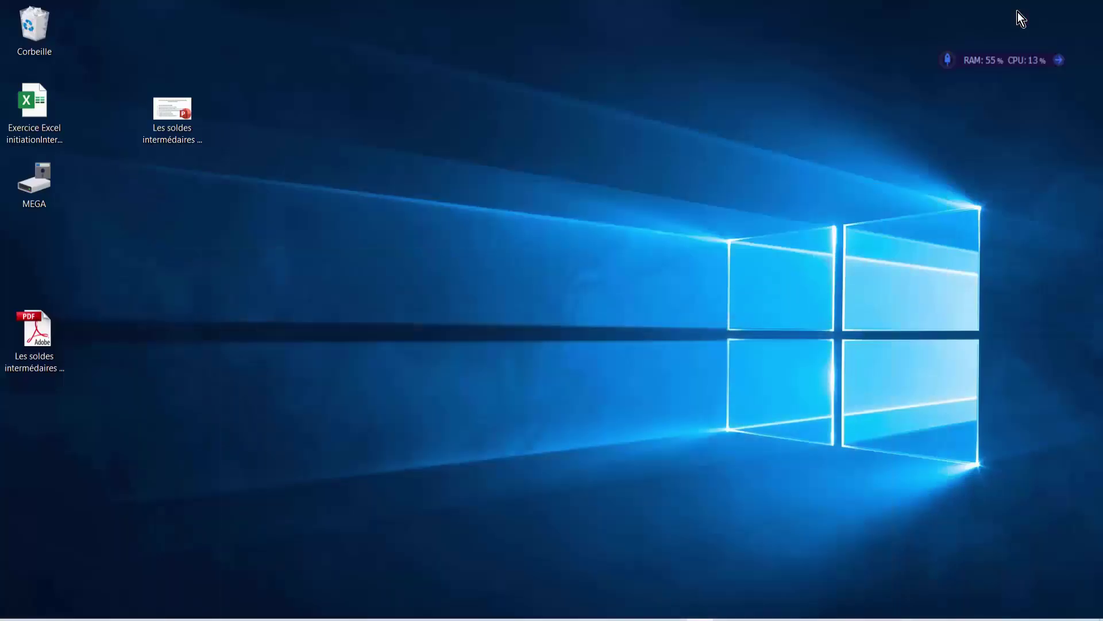
click(42, 338)
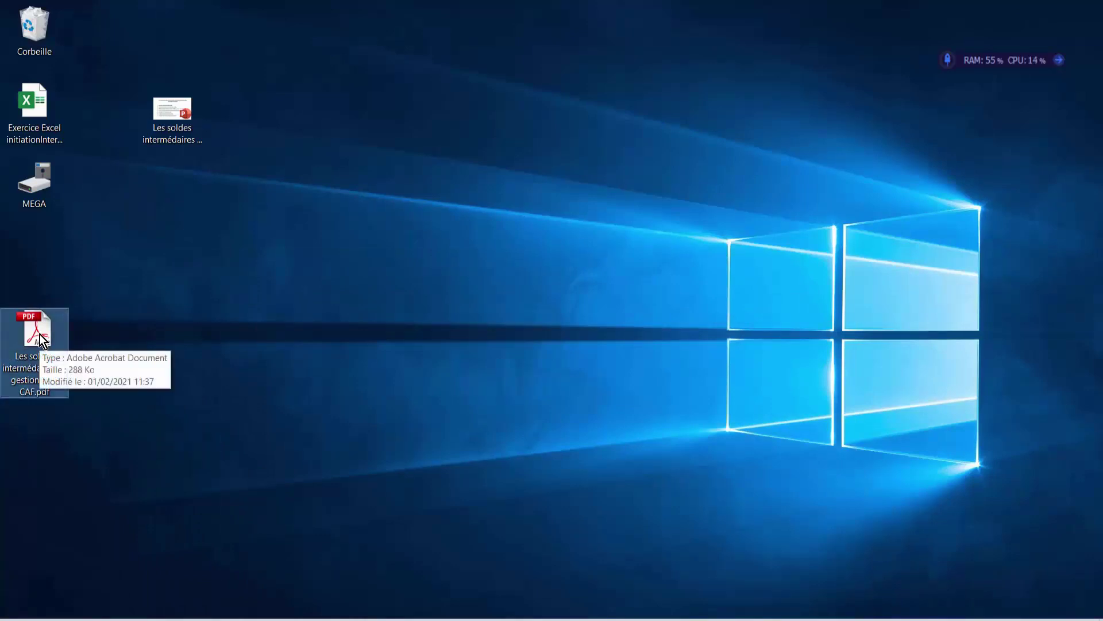
double_click(41, 335)
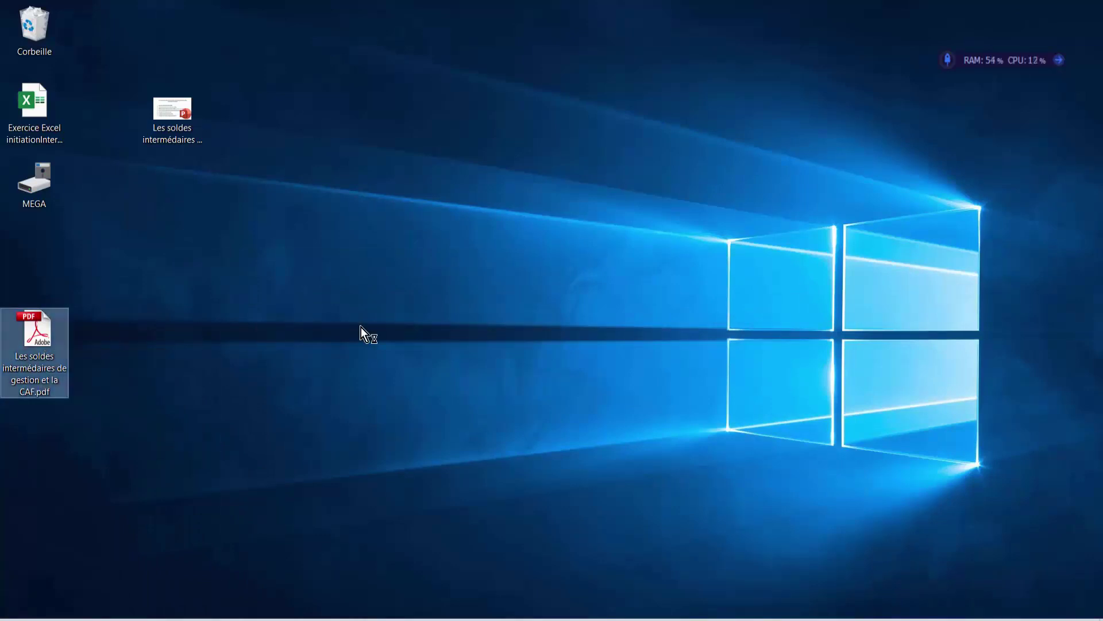
scroll(552, 256, down, 1)
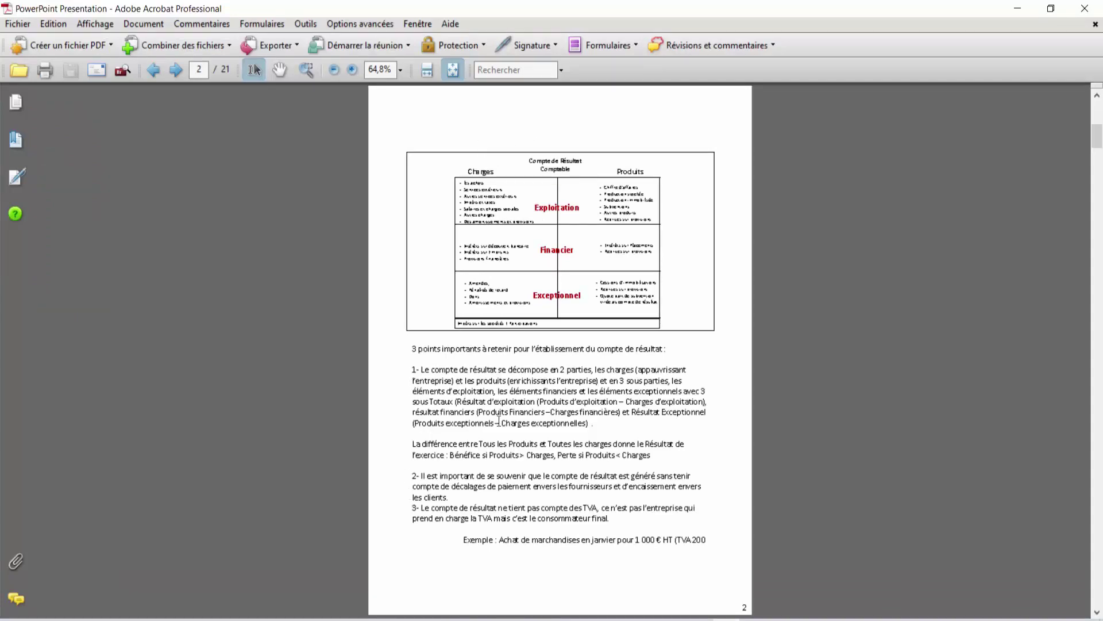
scroll(500, 422, down, 1)
scroll(578, 339, down, 1)
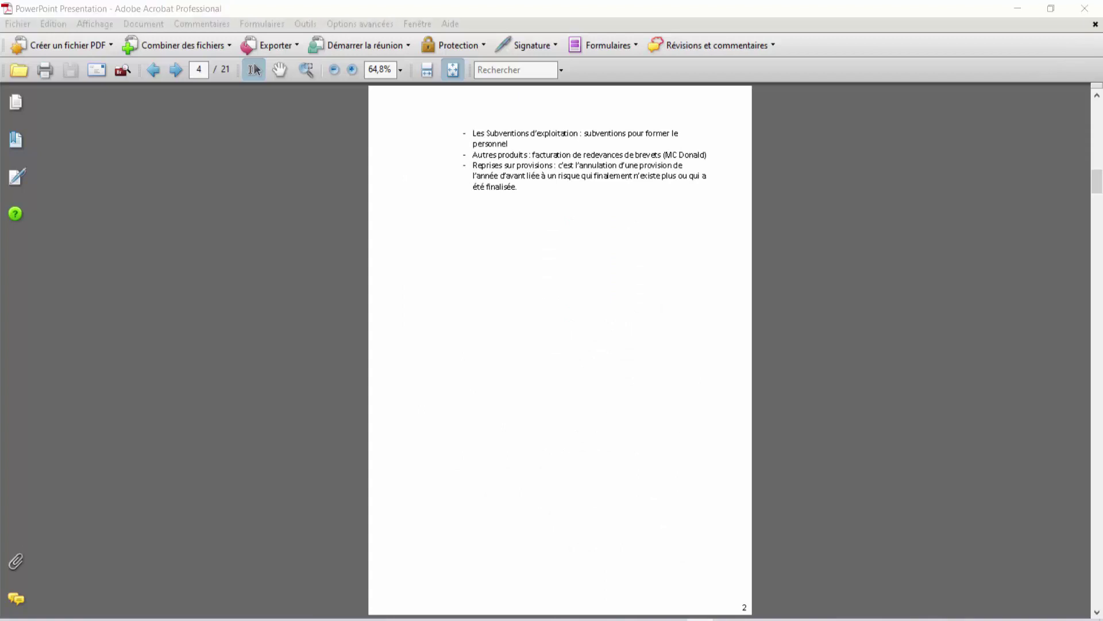
click(1096, 7)
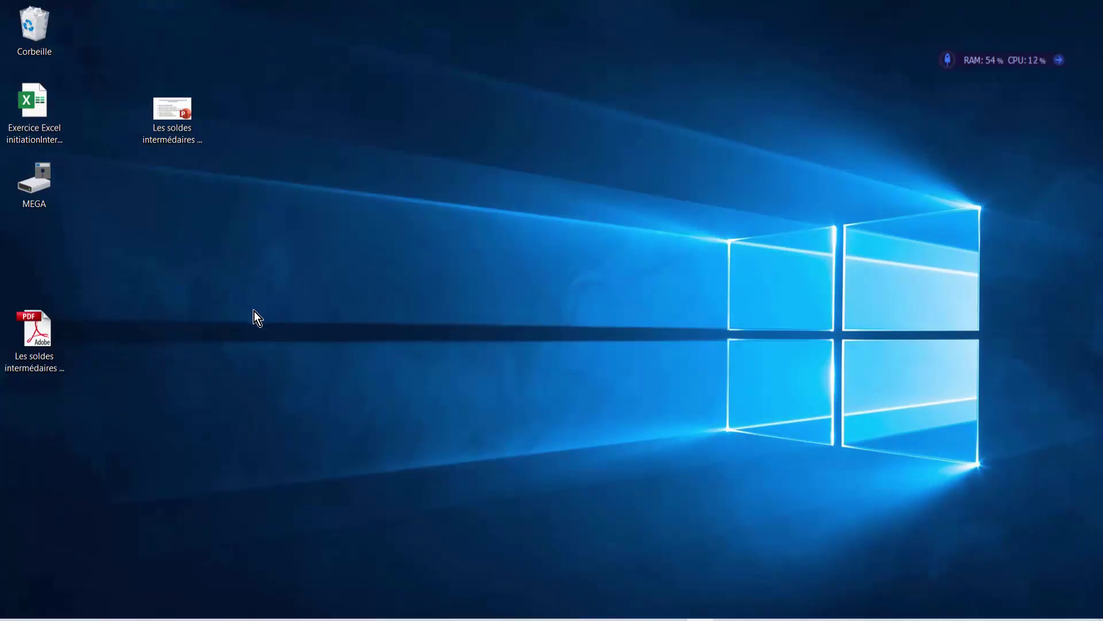
Reopen the PowerPoint presentation from its desktop icon
double_click(169, 116)
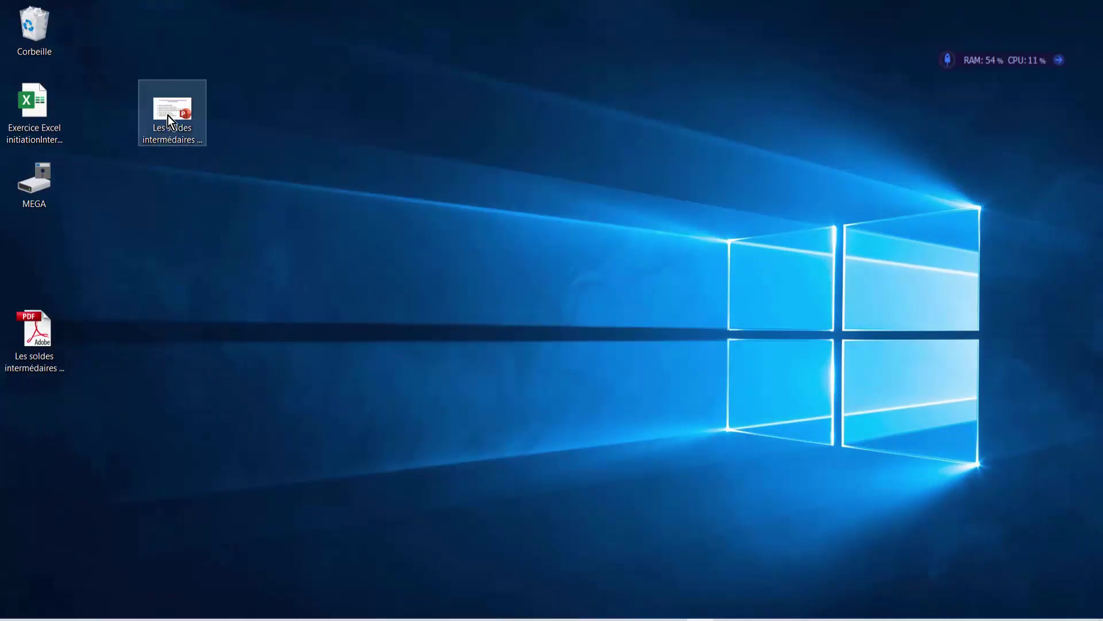